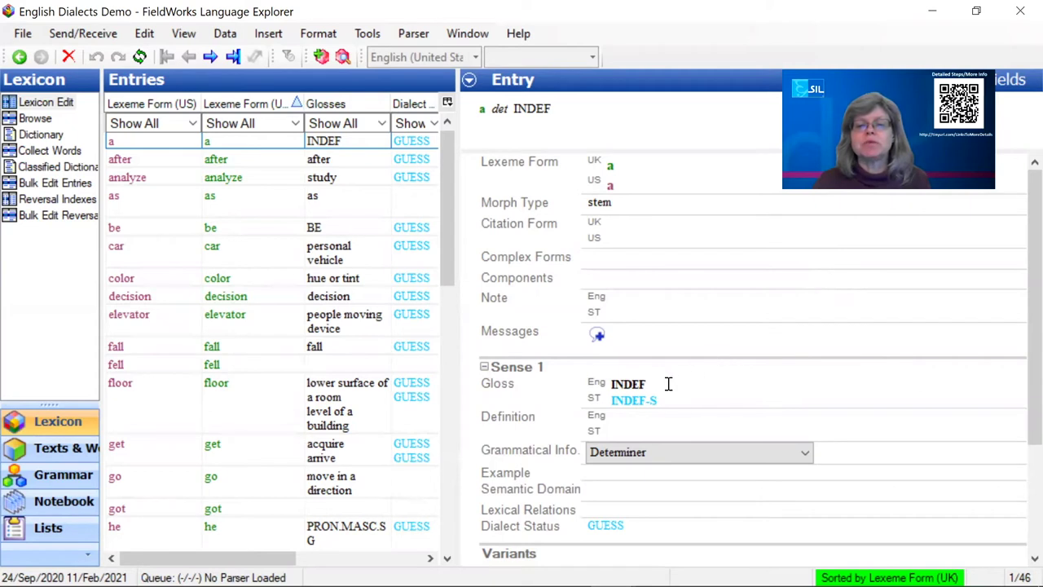
left_click_drag(613, 384, 650, 384)
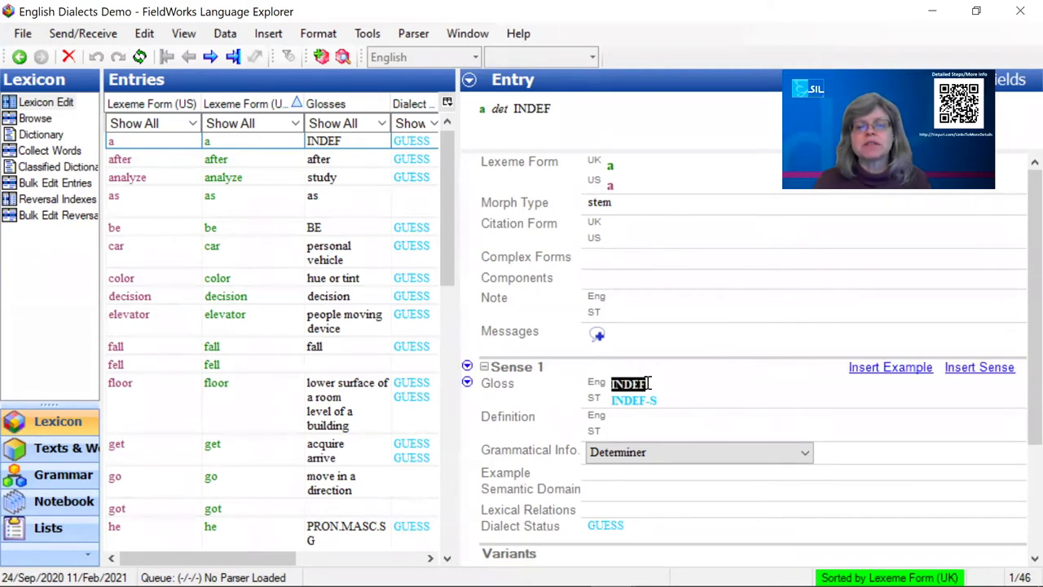
left_click(664, 385)
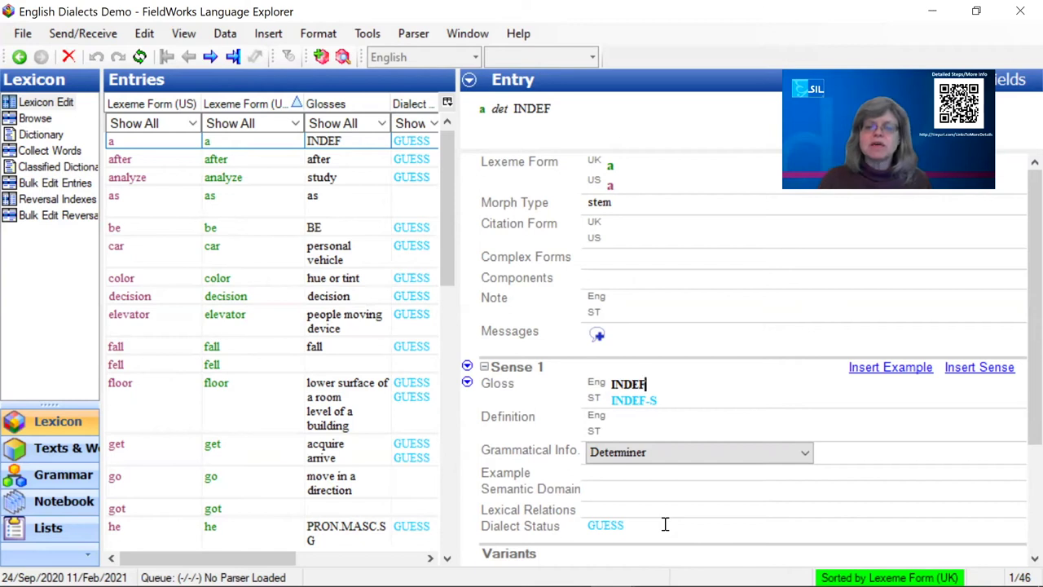
Mark the GUESS dialect status and the INDEF-S ST gloss, then open the 'as' entry.
mouse_move(636, 526)
left_mouse_down()
mouse_move(585, 521)
mouse_move(652, 521)
left_mouse_up()
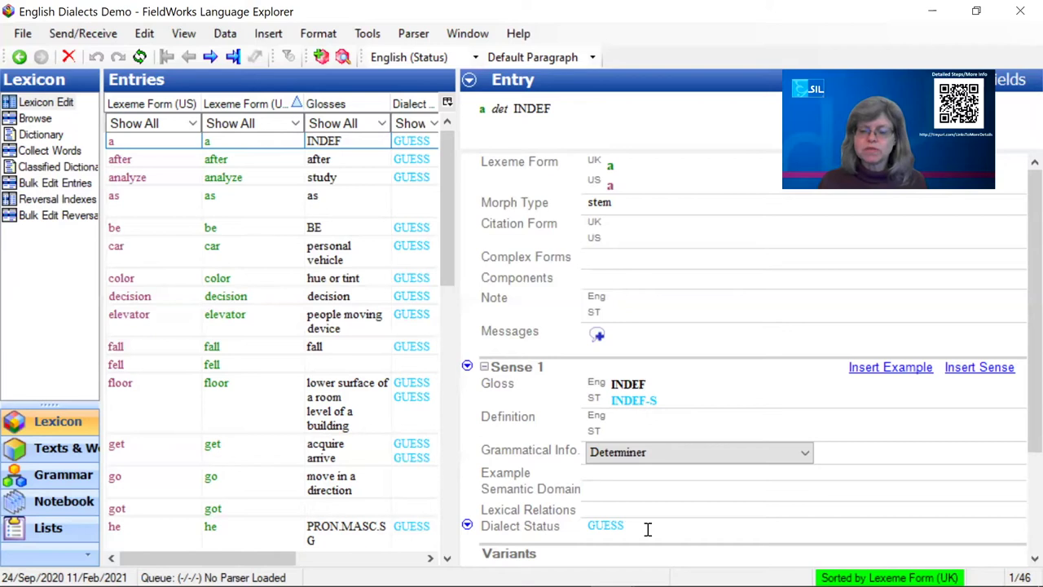
left_click(684, 397)
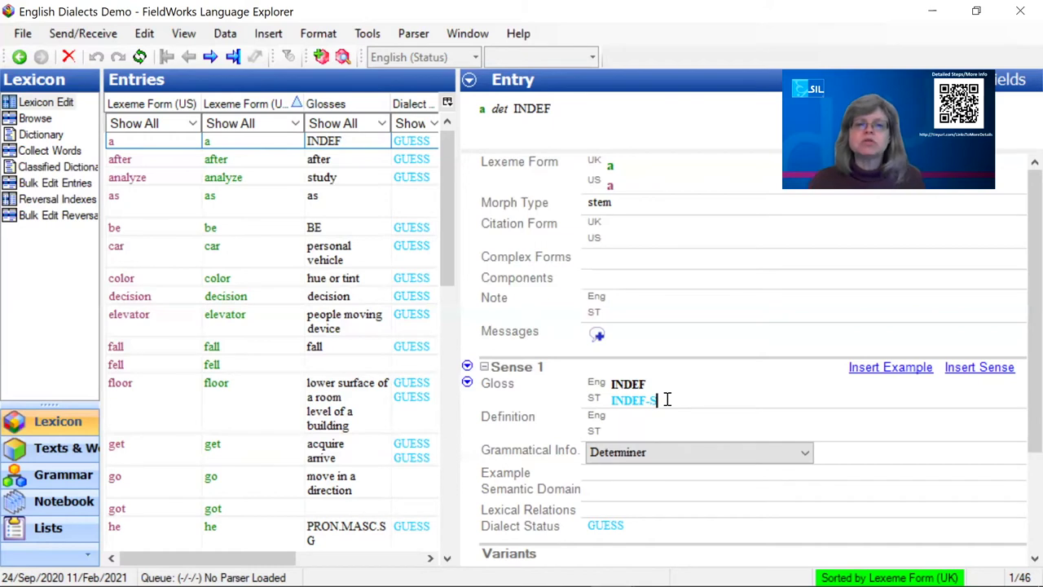
left_click(412, 204)
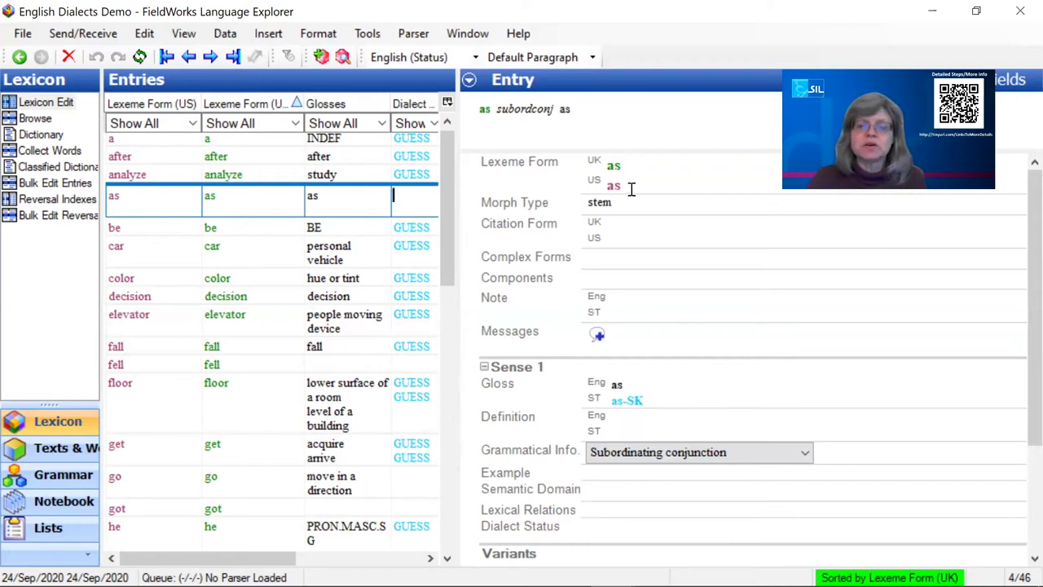
Move into the as-SK ST gloss, then go to Texts & Words to analyze the Surgery text.
left_click(653, 400)
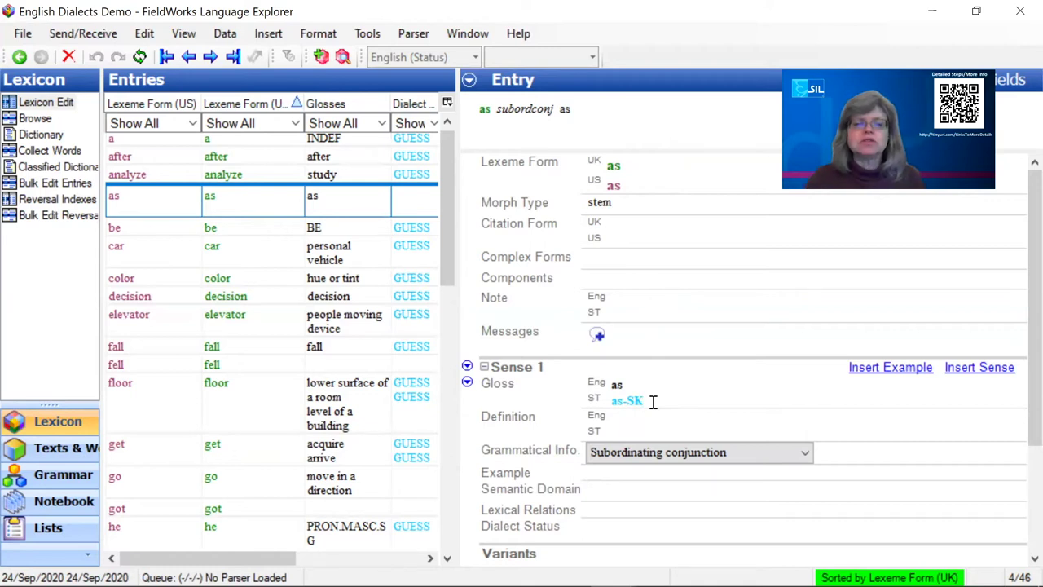
left_click(54, 450)
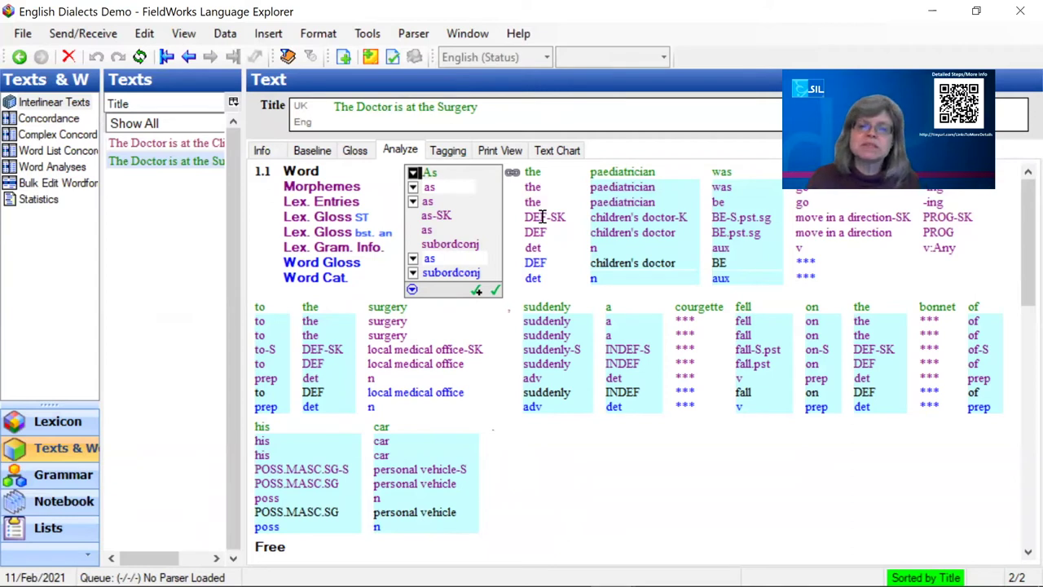
Approve the analyses of As, the and surgery in the interlinear text.
left_click(331, 333)
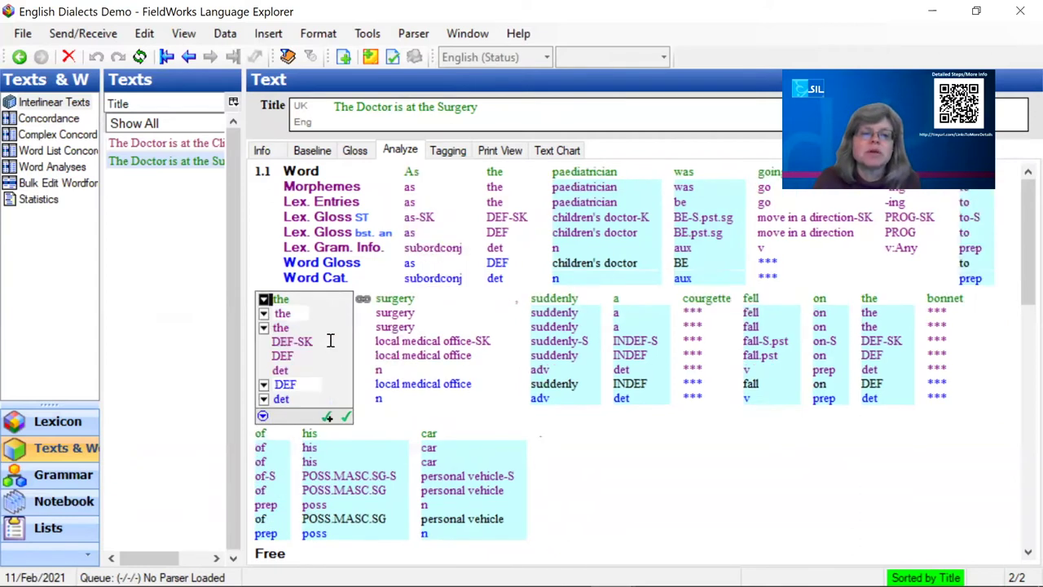
left_click(347, 417)
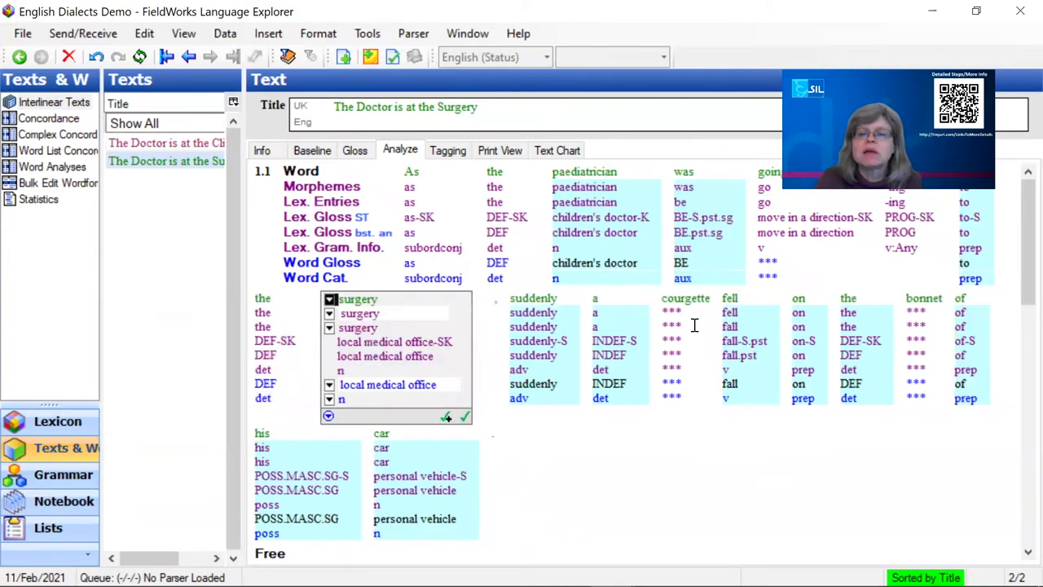
left_click(846, 336)
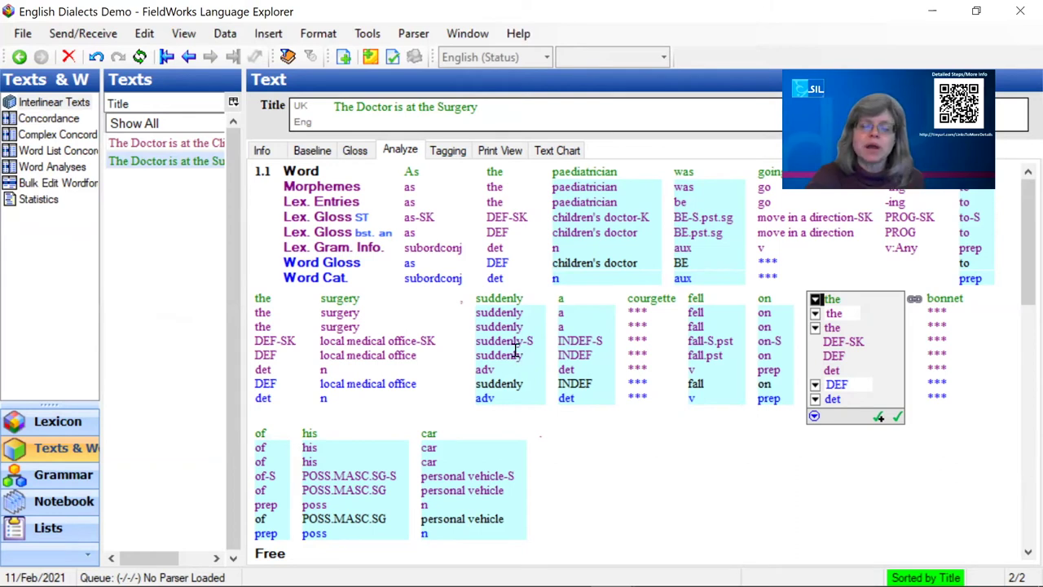
Open 'suddenly' for analysis and work on the S in its gloss suddenly-S.
left_click(531, 343)
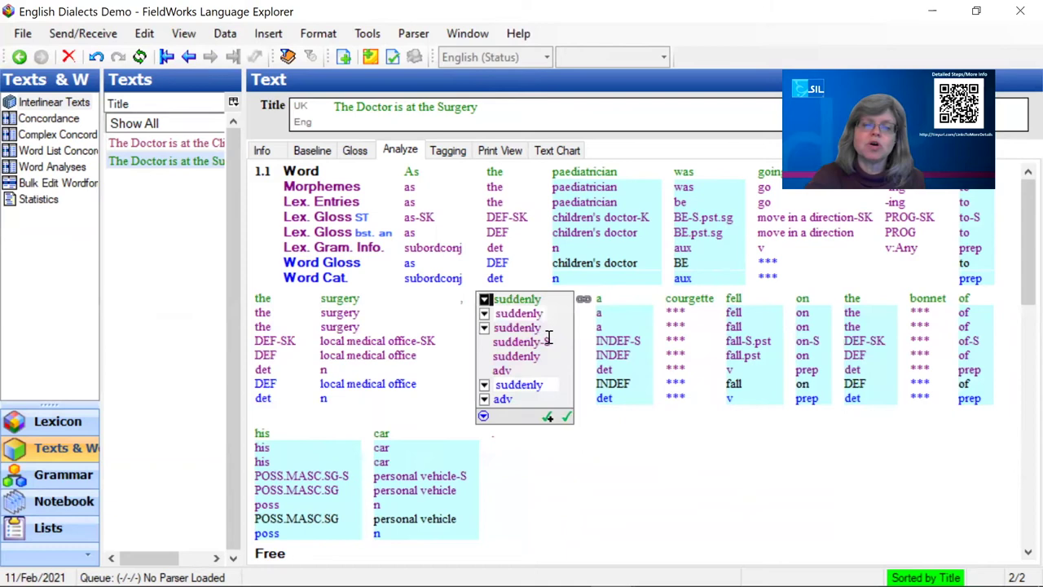
double_click(549, 342)
left_click(551, 343)
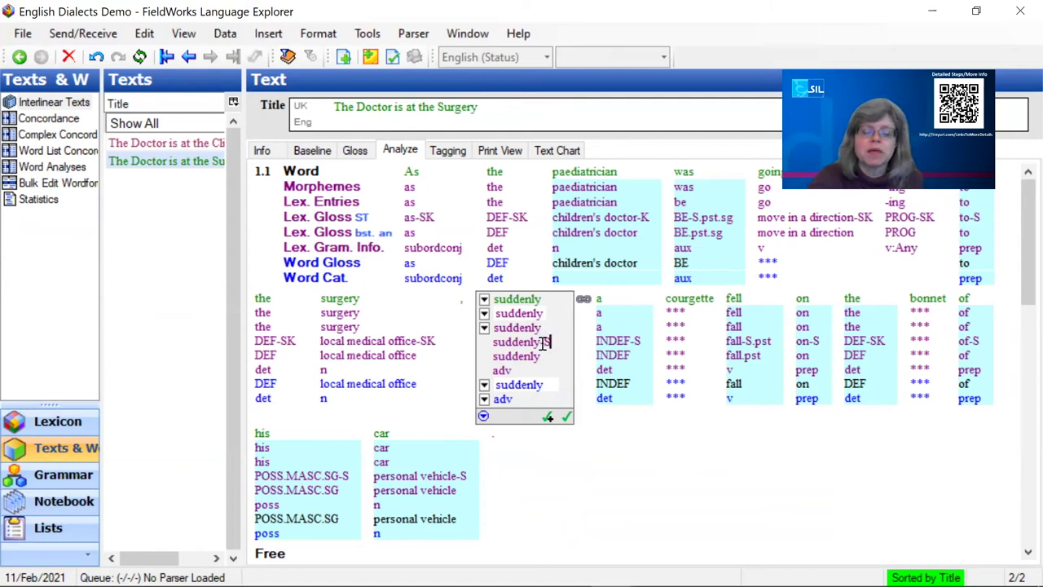
In the suddenly lexicon entry, make the ST gloss suddenly-SK and delete GUESS dialect status.
right_click(543, 342)
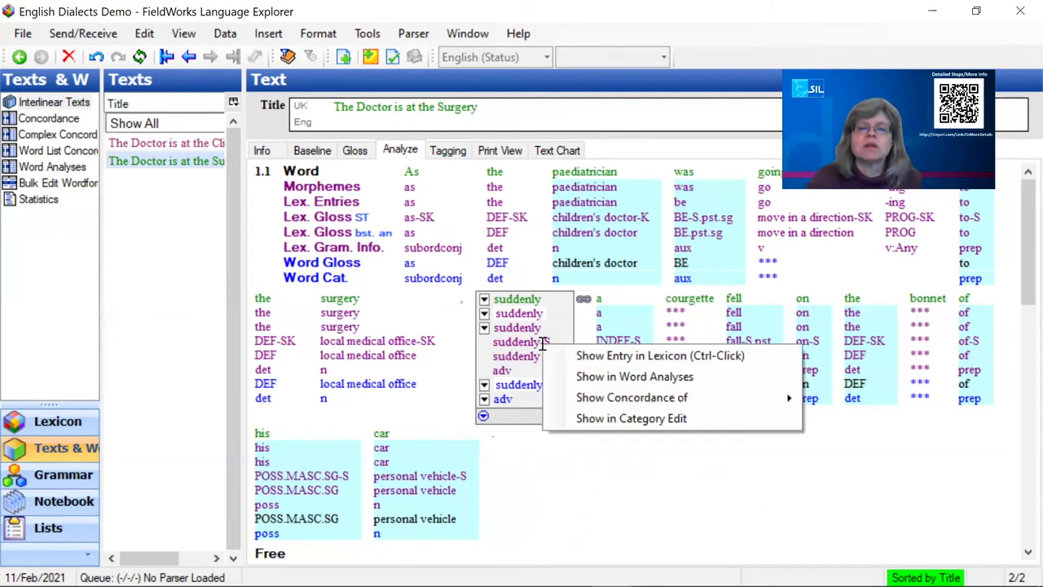
left_click(583, 356)
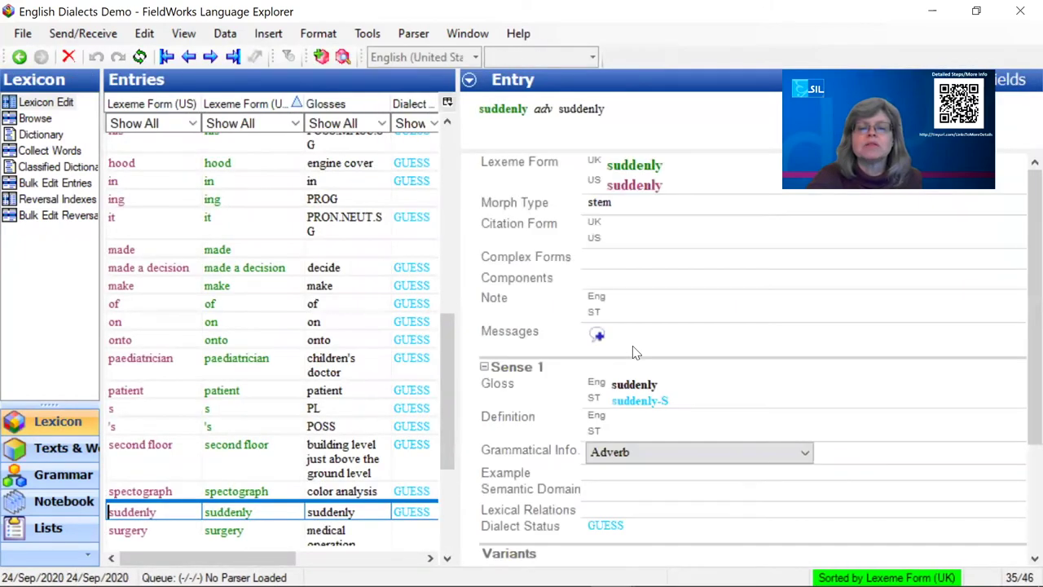
left_click(673, 399)
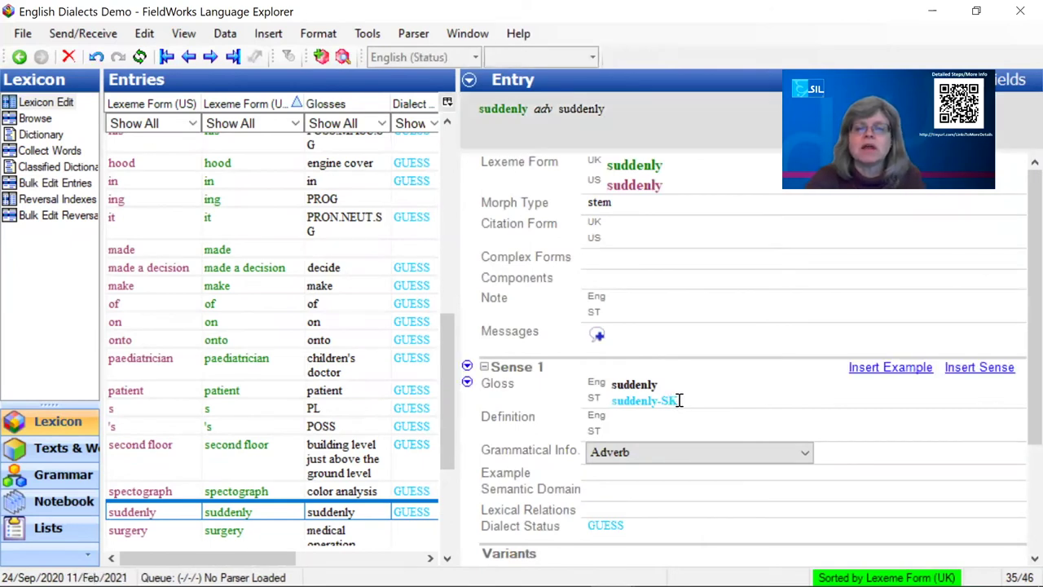
type("K")
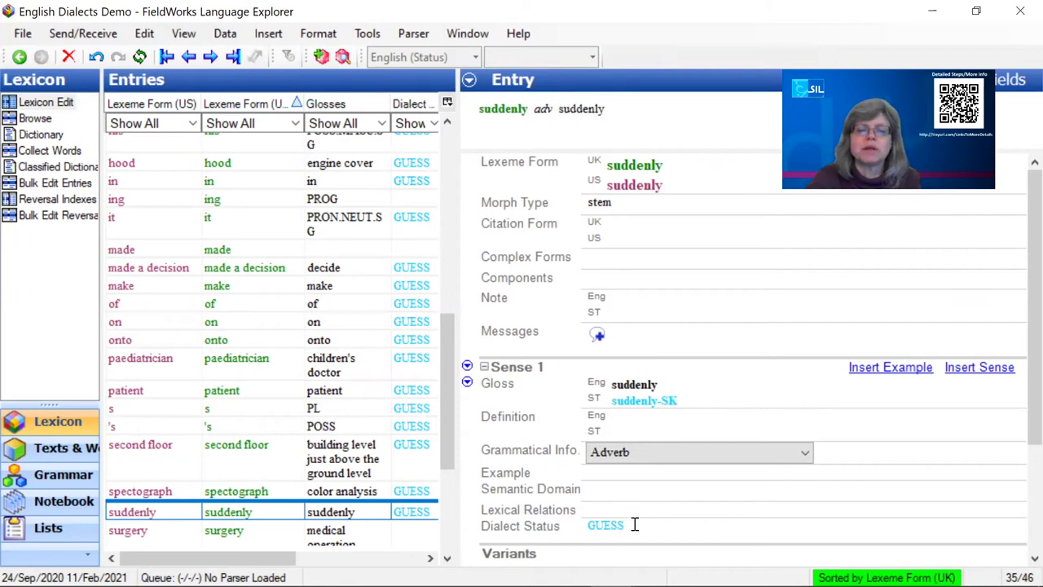
double_click(581, 523)
key("Delete")
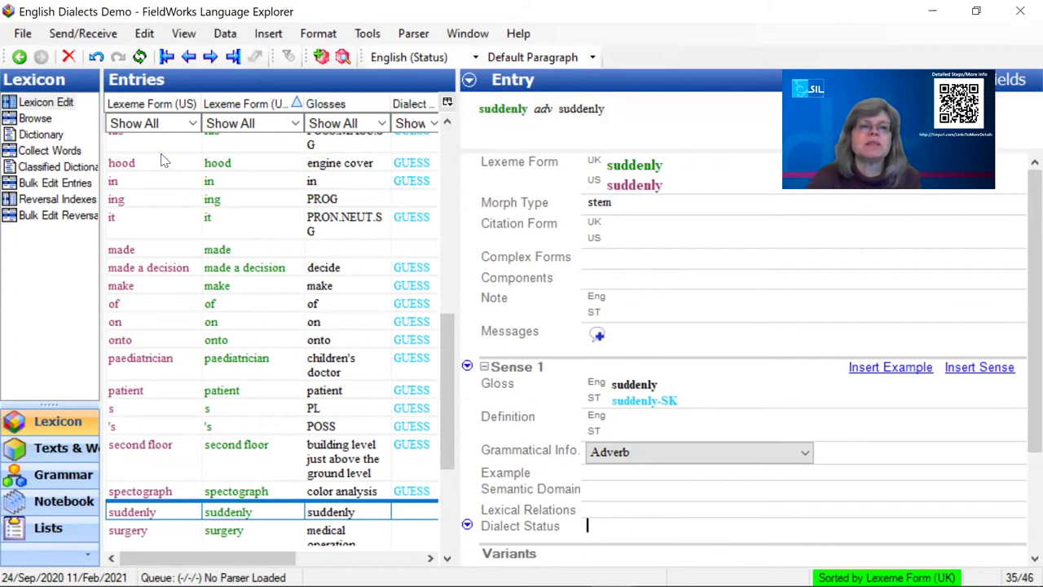
left_click(19, 56)
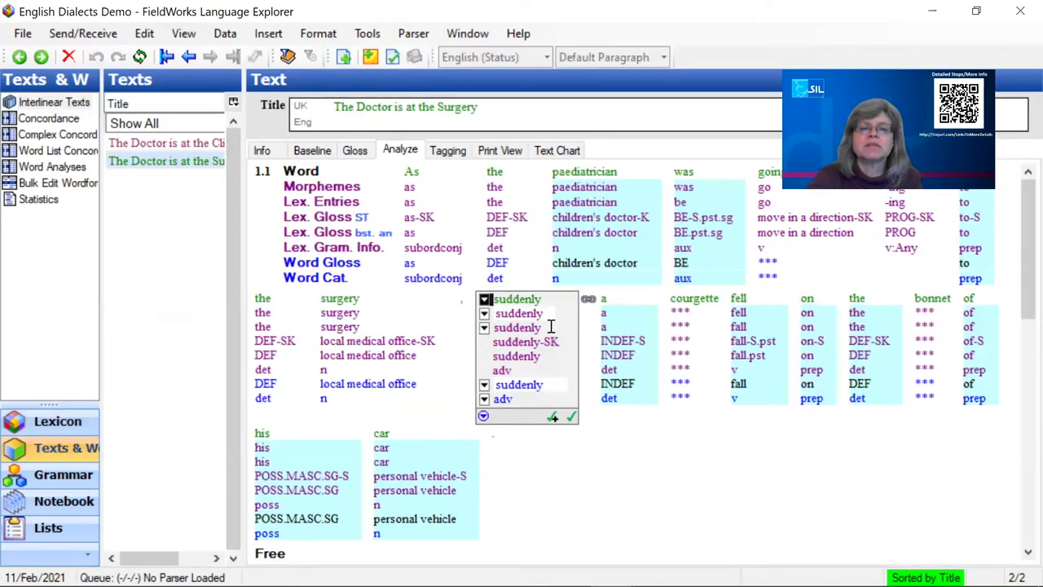
Accept suddenly as suddenly-SK and put the analysis focus box on 'surgery'.
left_click(571, 416)
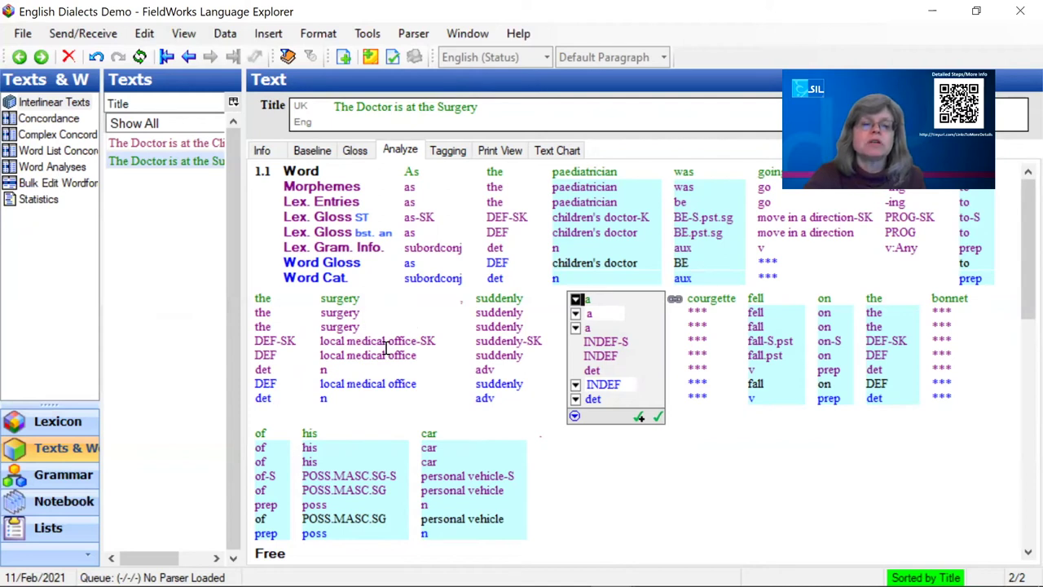
left_click(345, 313)
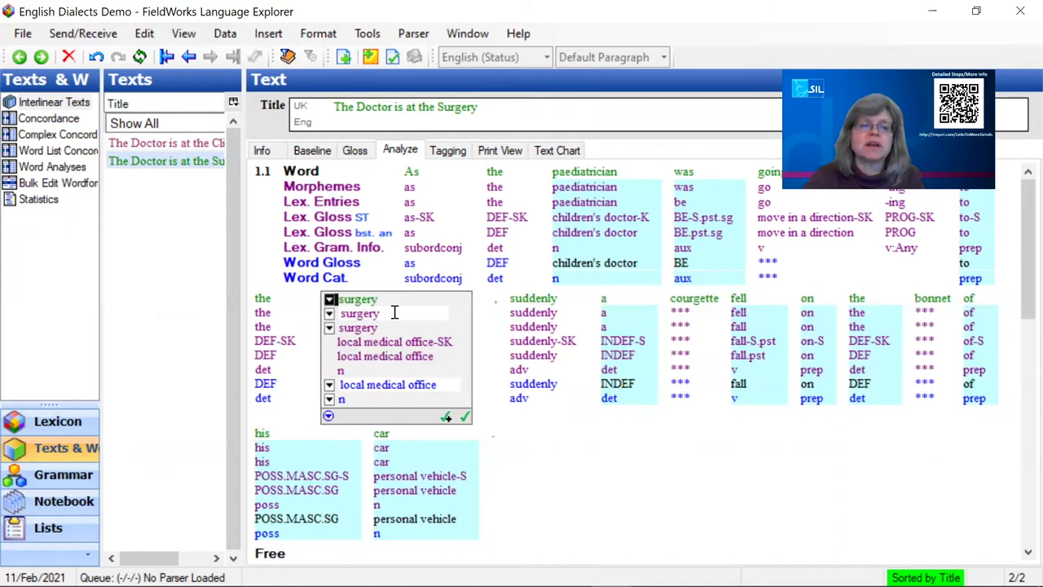
Show the 'surgery' entry in the Lexicon and select the SK part of its ST gloss.
right_click(394, 313)
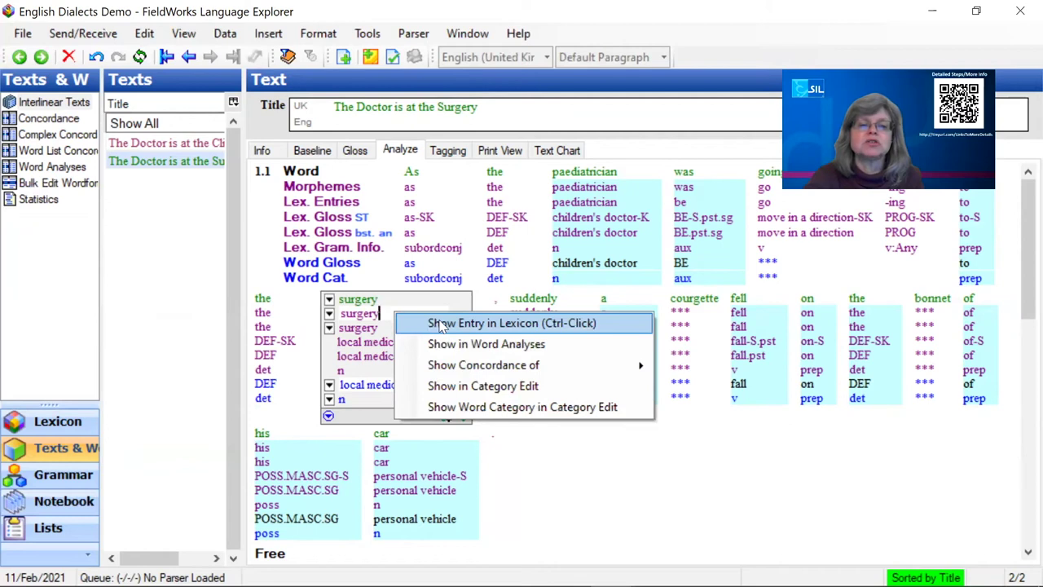
left_click(438, 322)
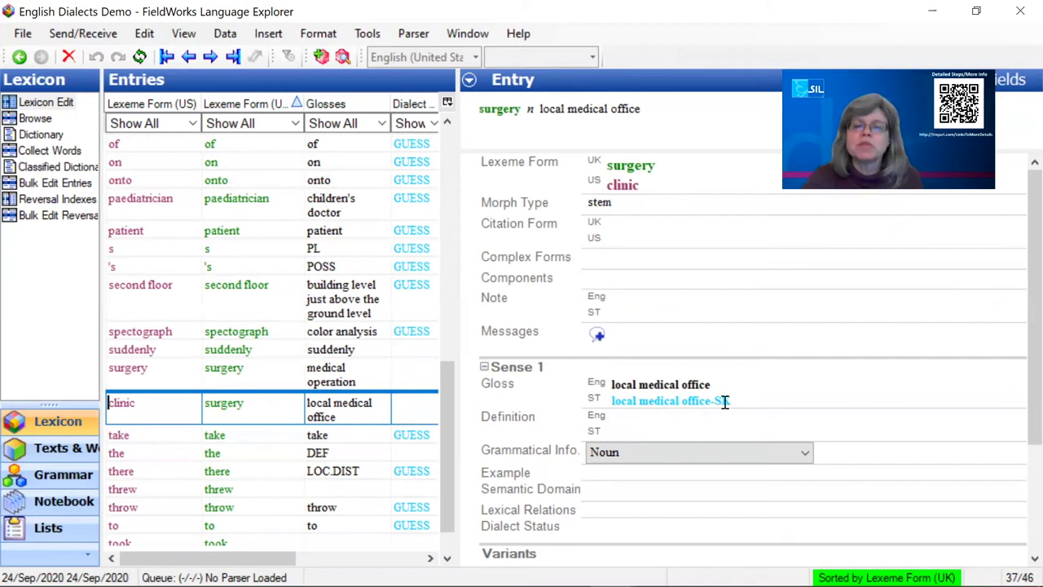
left_click_drag(715, 401, 731, 398)
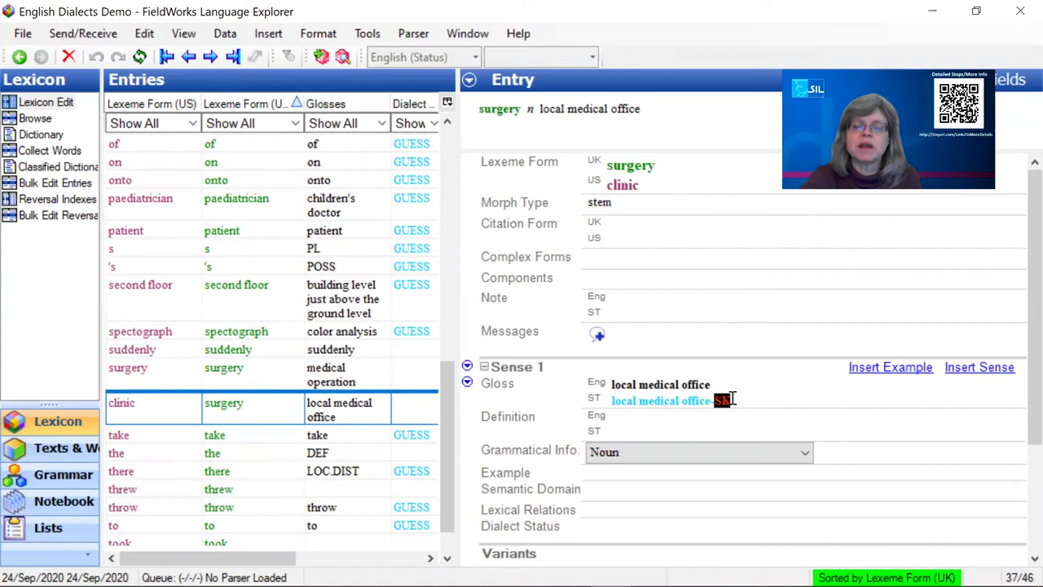
left_click(732, 398)
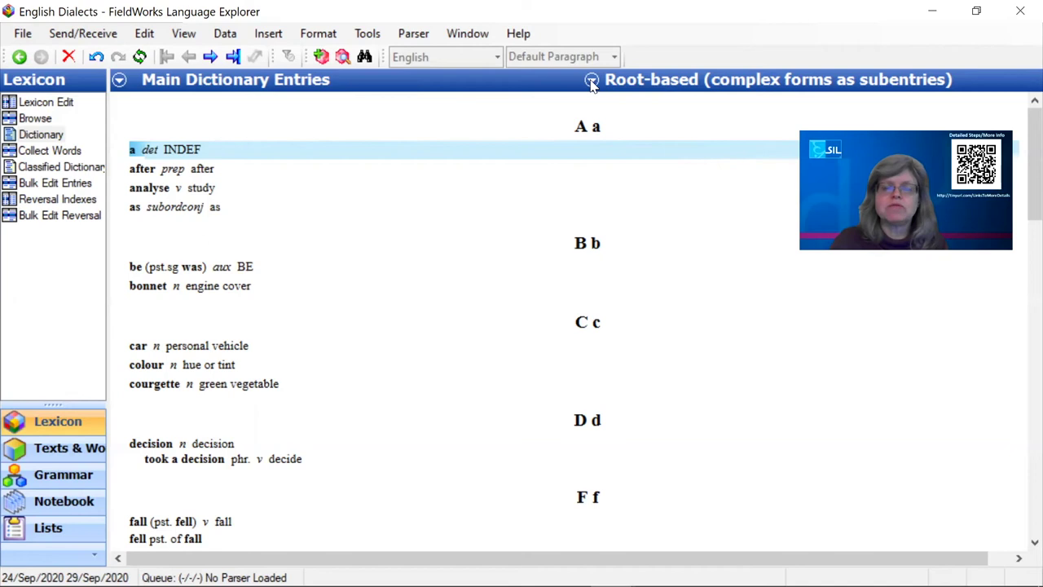
Choose Abbrev Root-based (complex forms as subentries) from the dictionary view list.
left_click(592, 81)
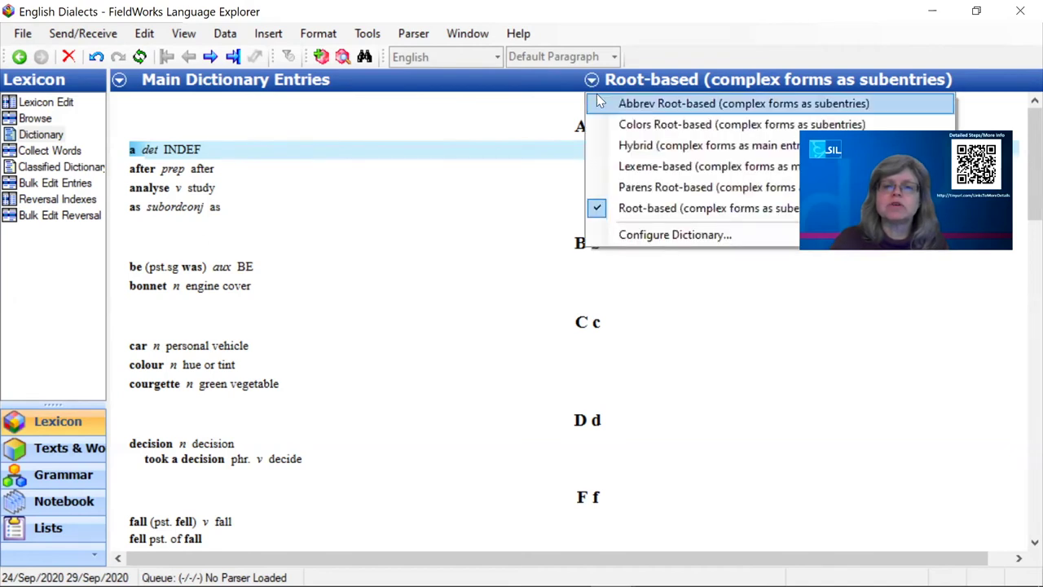
left_click(700, 110)
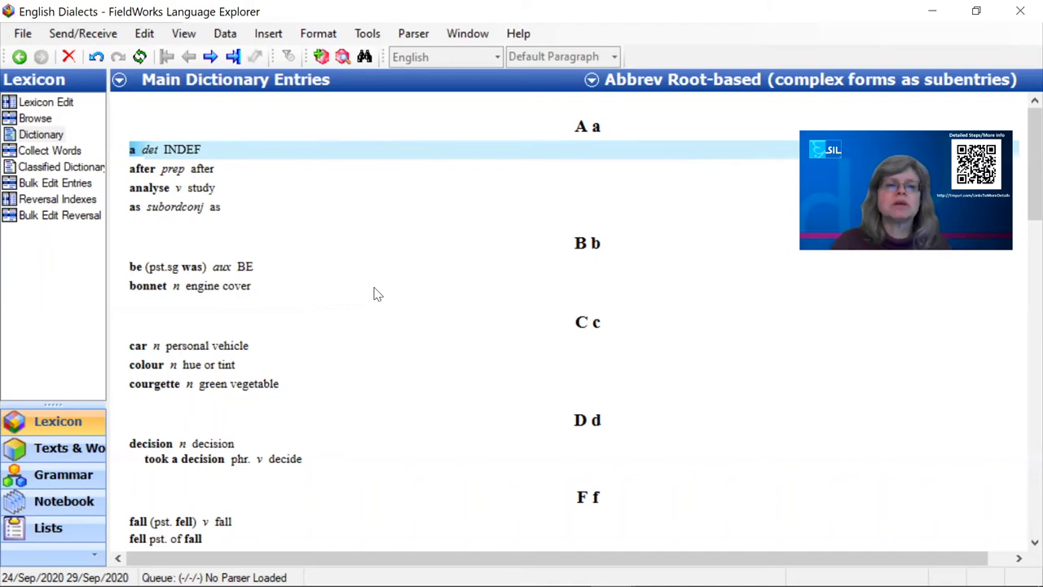
Configure headwords to include English (UK) and (US) forms with writing-system abbreviations.
right_click(133, 153)
left_click(195, 163)
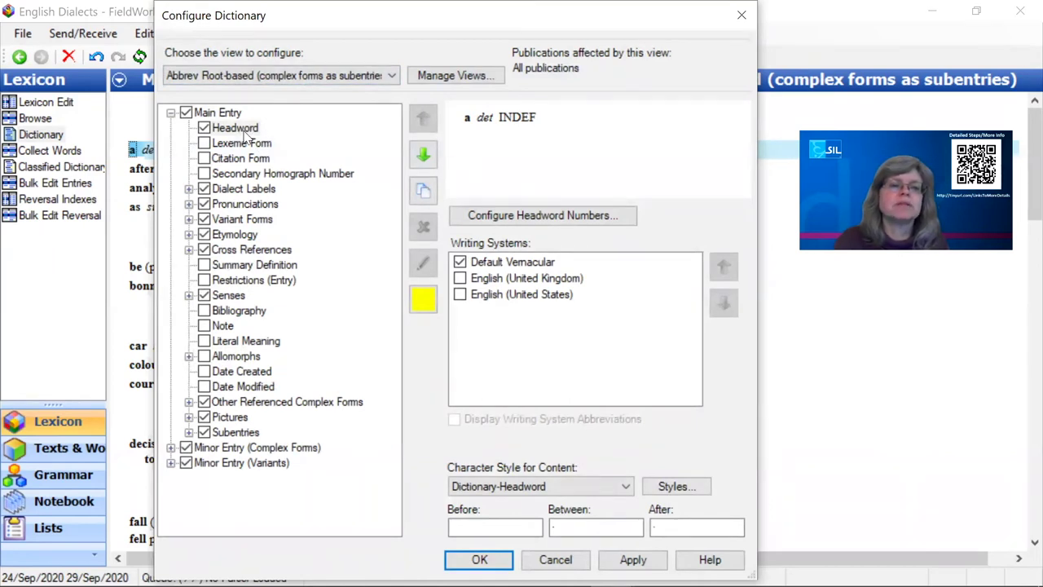
left_click(244, 133)
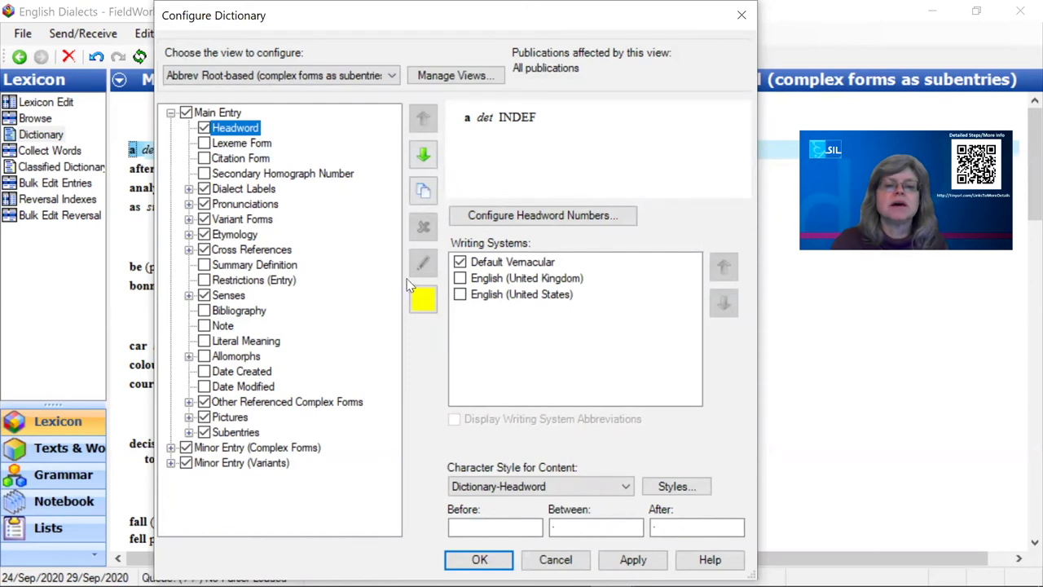
left_click(460, 278)
left_click(461, 295)
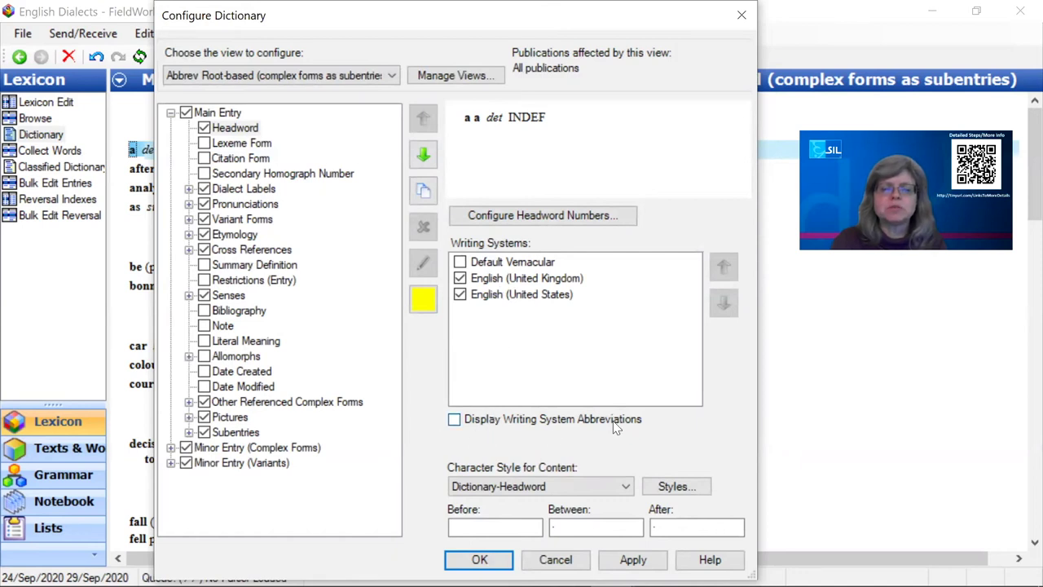
left_click(454, 420)
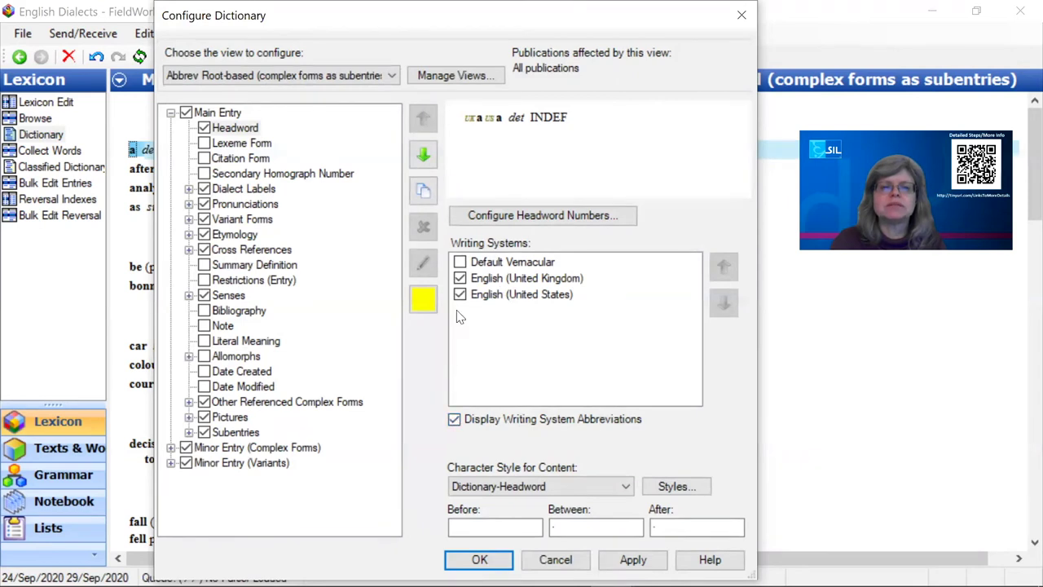
left_click(480, 559)
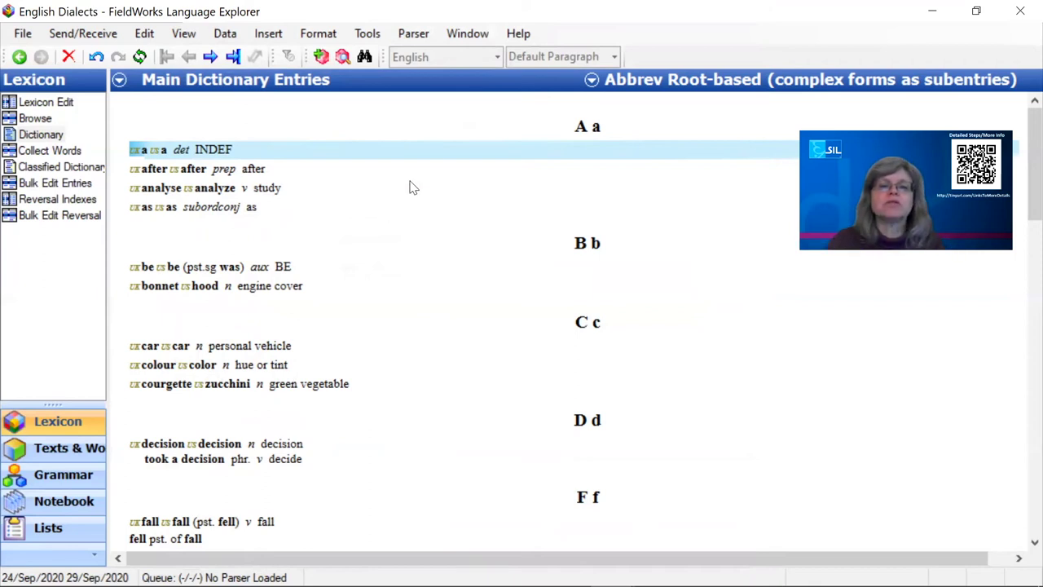
Choose Colors Root-based (complex forms as subentries) from the dictionary view list.
left_click(592, 80)
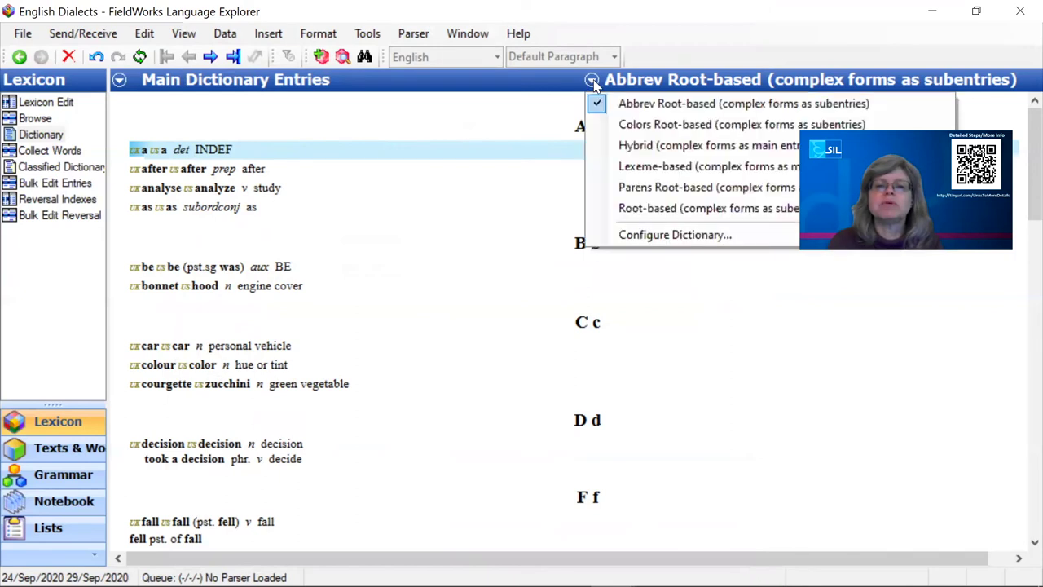
left_click(640, 127)
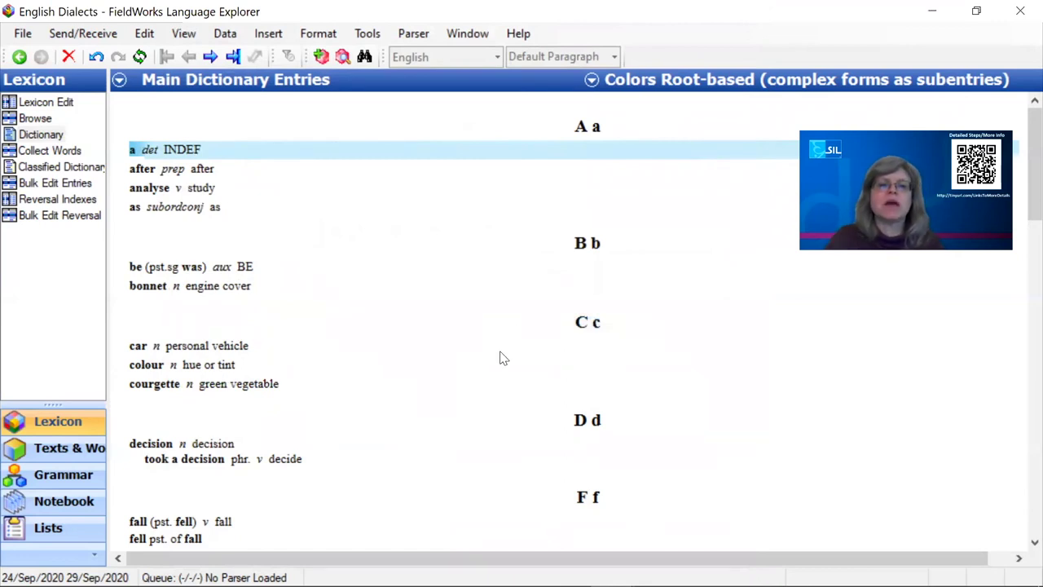
Tick English (United Kingdom) and (United States) headwords, separated by ';'.
right_click(142, 195)
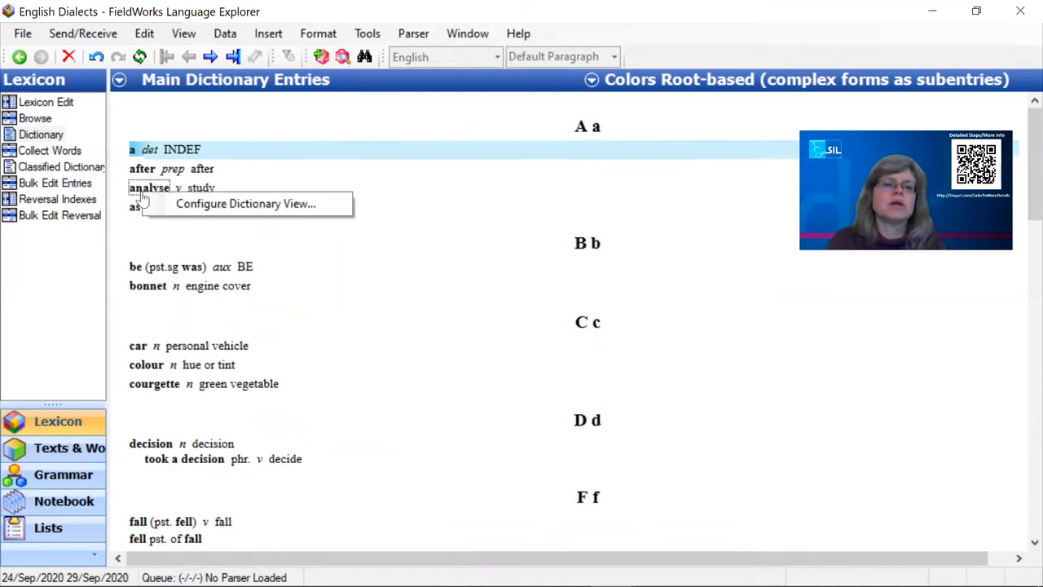
left_click(178, 205)
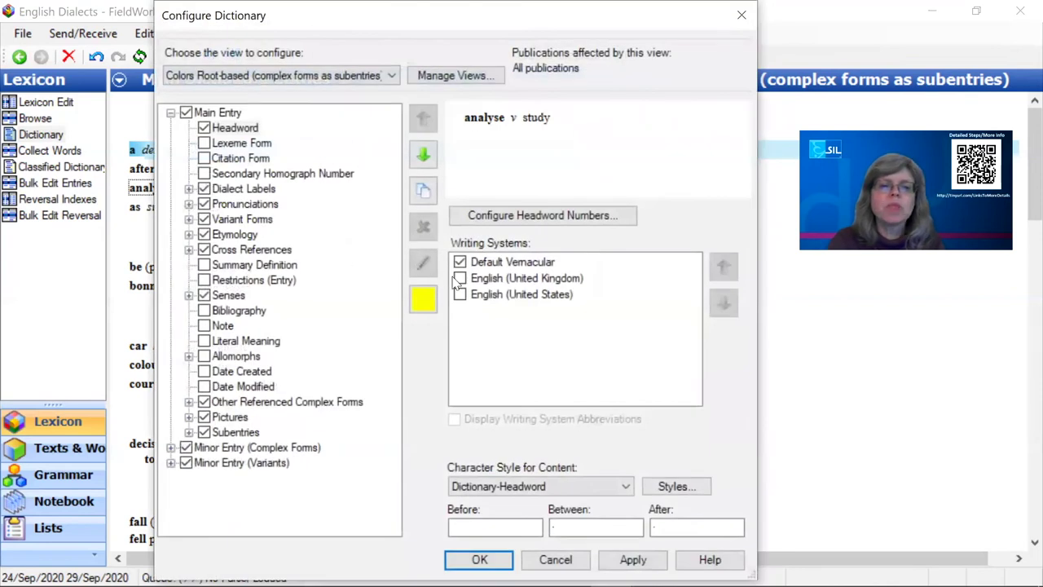
left_click(460, 278)
left_click(460, 295)
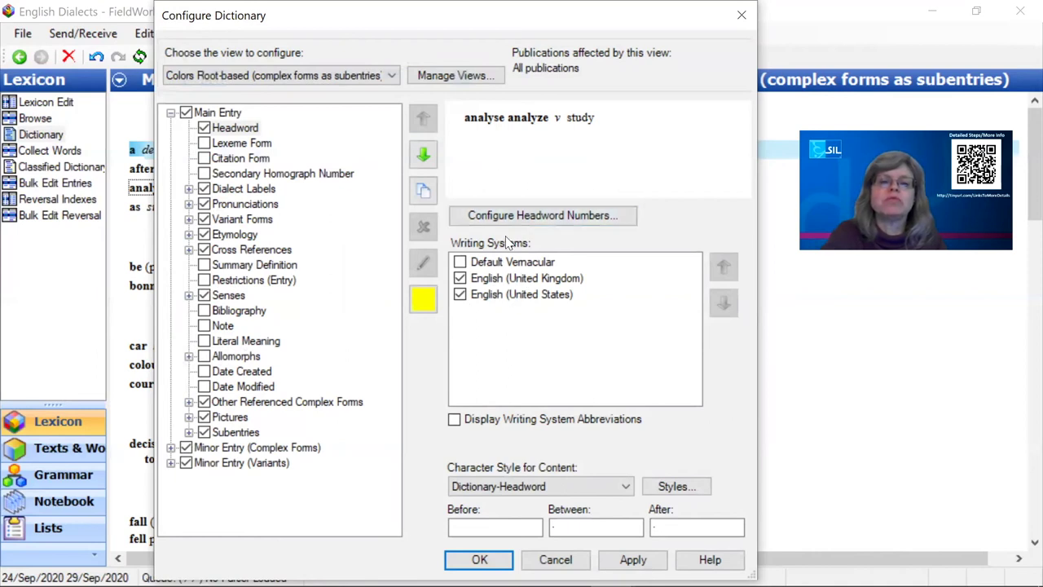
left_click(572, 531)
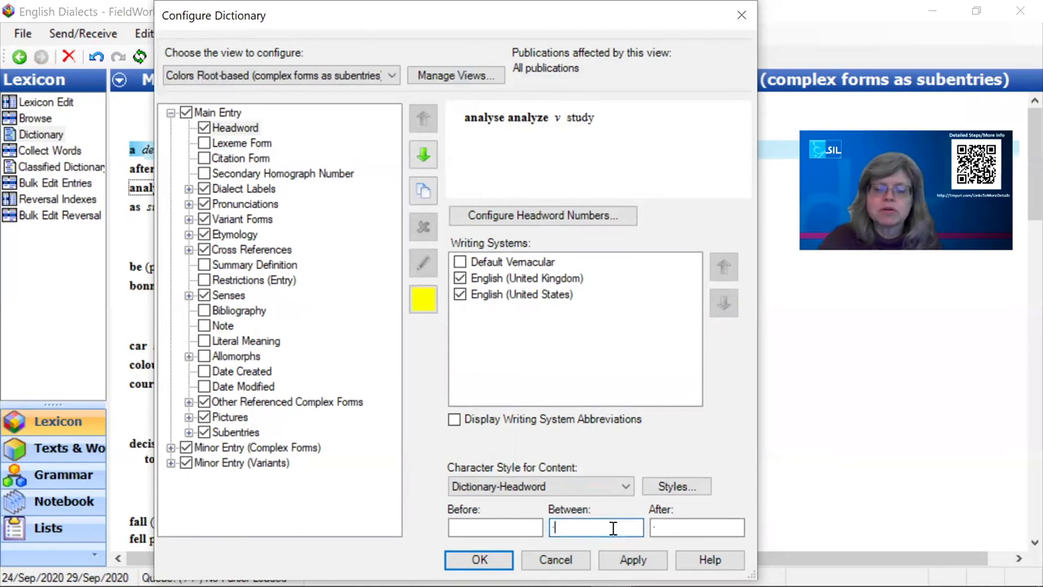
type(";")
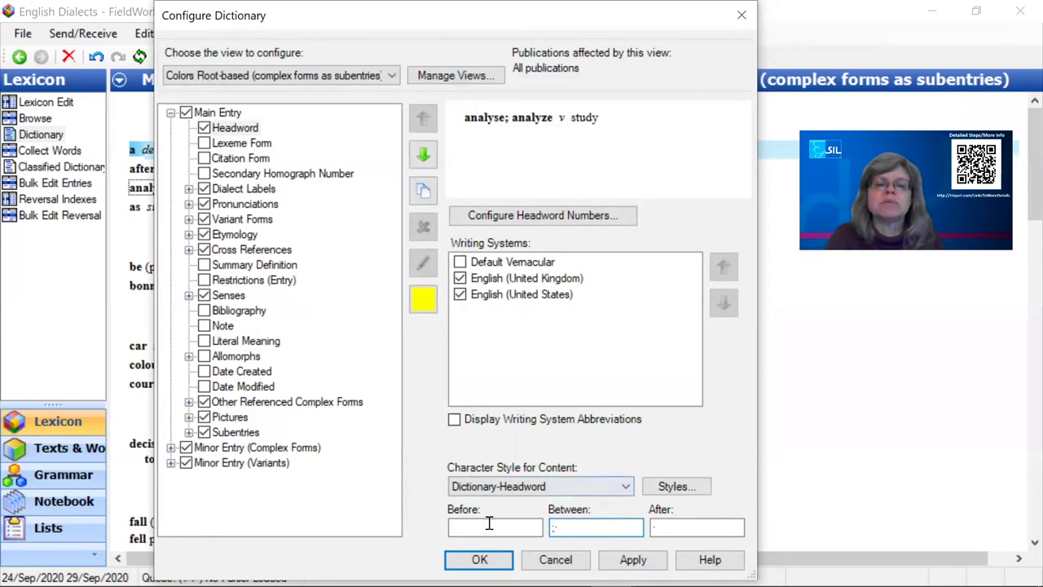
Apply the Configure Dictionary settings so headwords read as UK; US pairs like 'colour; color'.
left_click(479, 559)
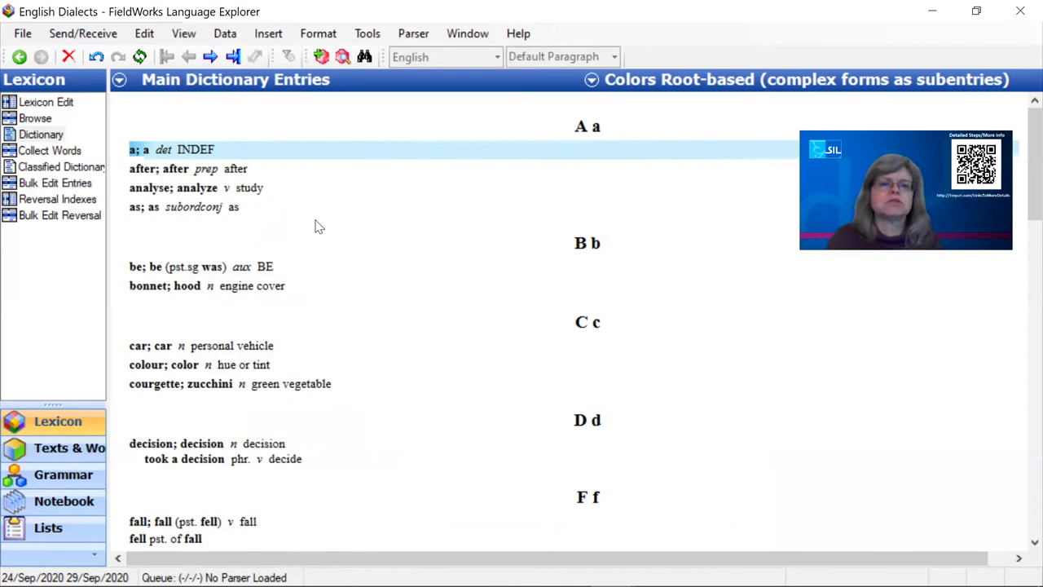
left_click(322, 41)
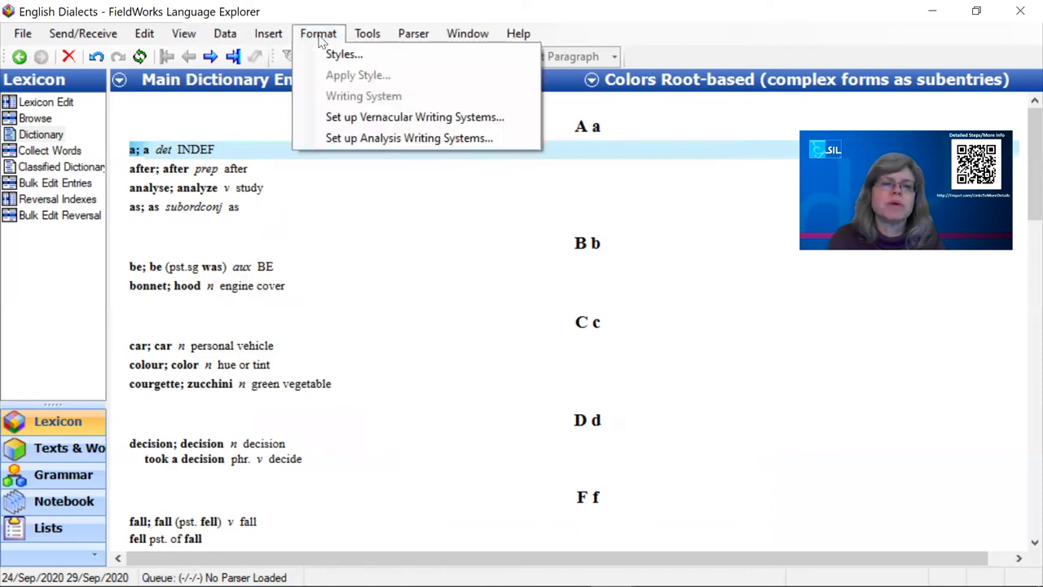
Set the Normal style font color to Green for English (United Kingdom) and Plum for English (United States).
left_click(336, 57)
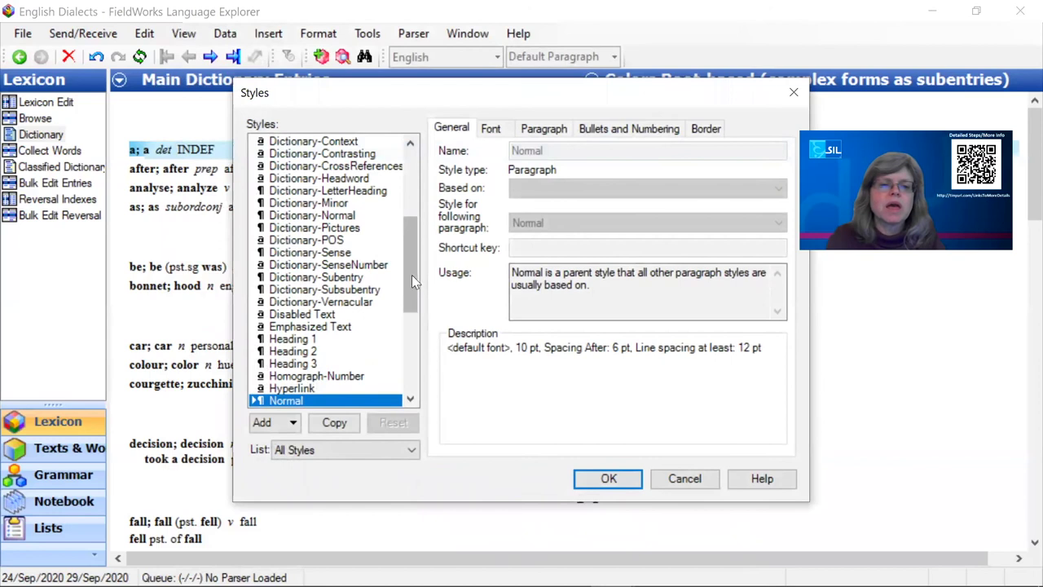
left_click(493, 130)
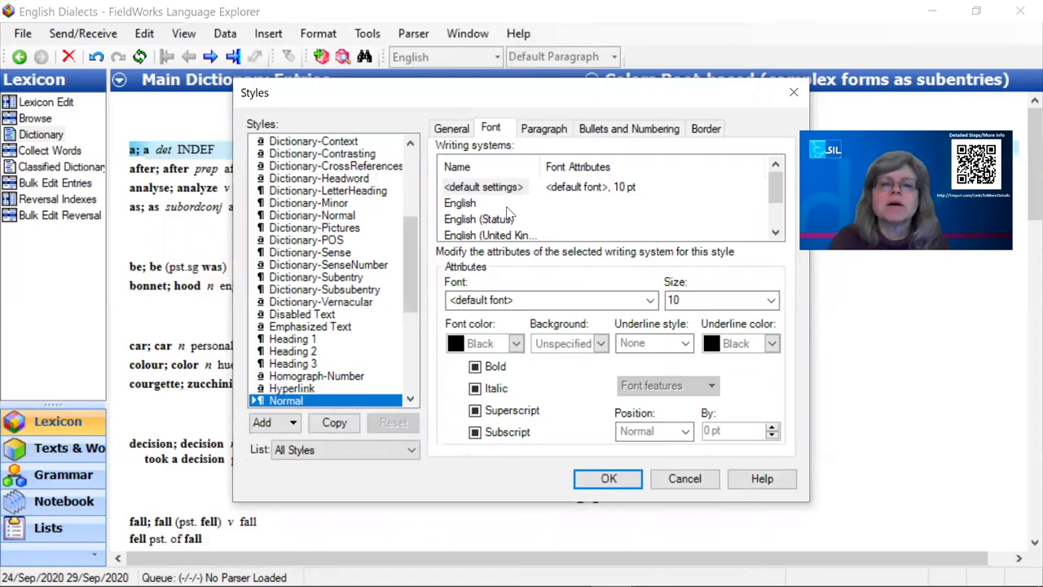
scroll(483, 216, "down", 1)
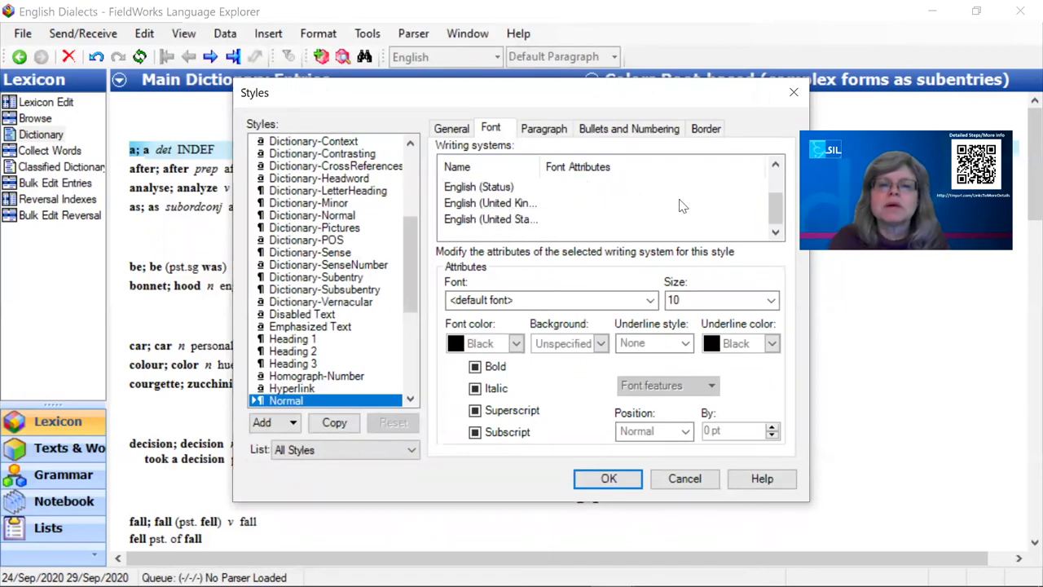
left_click(480, 204)
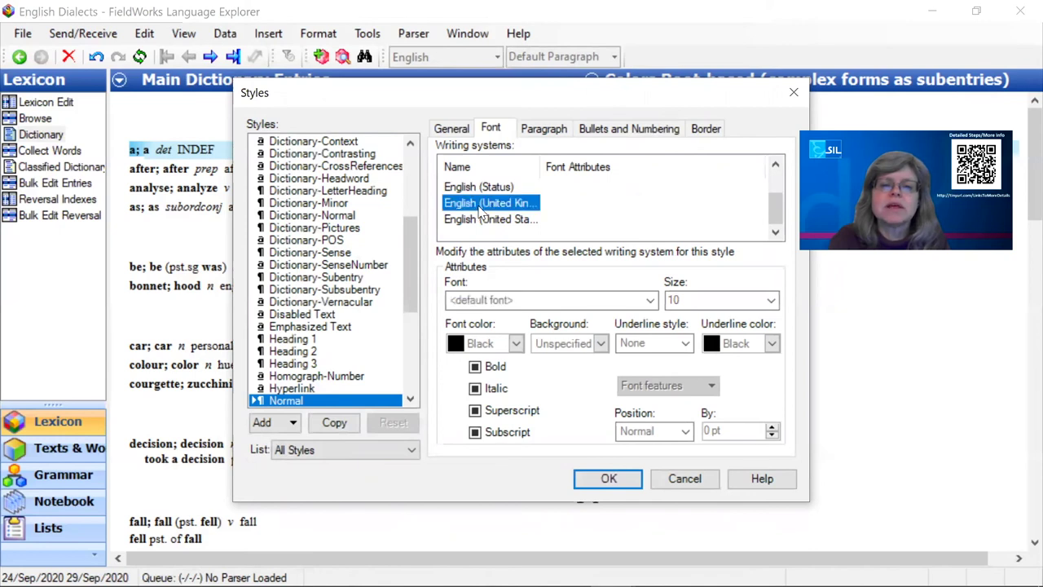
left_click(517, 343)
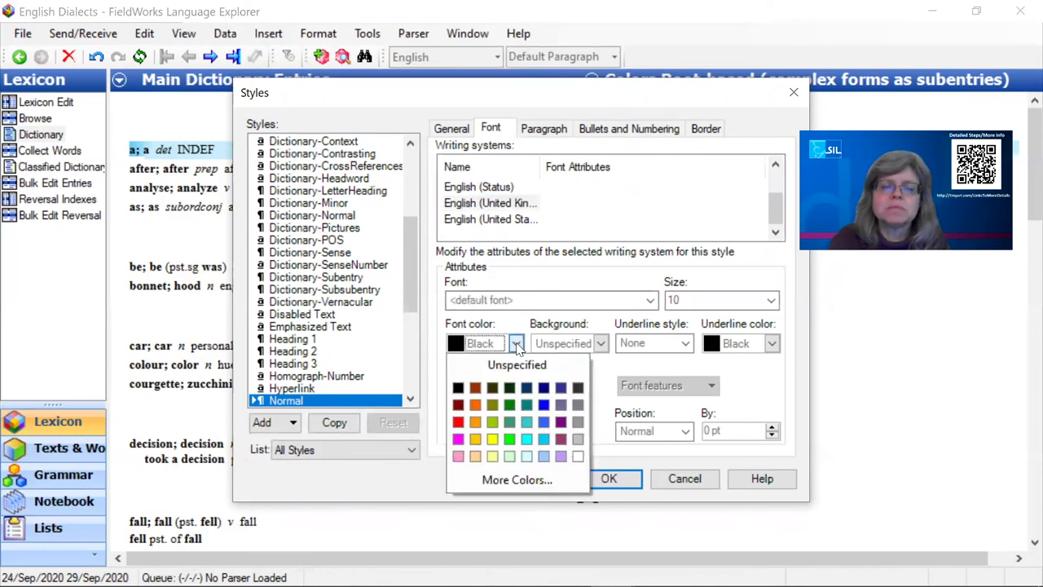
left_click(509, 405)
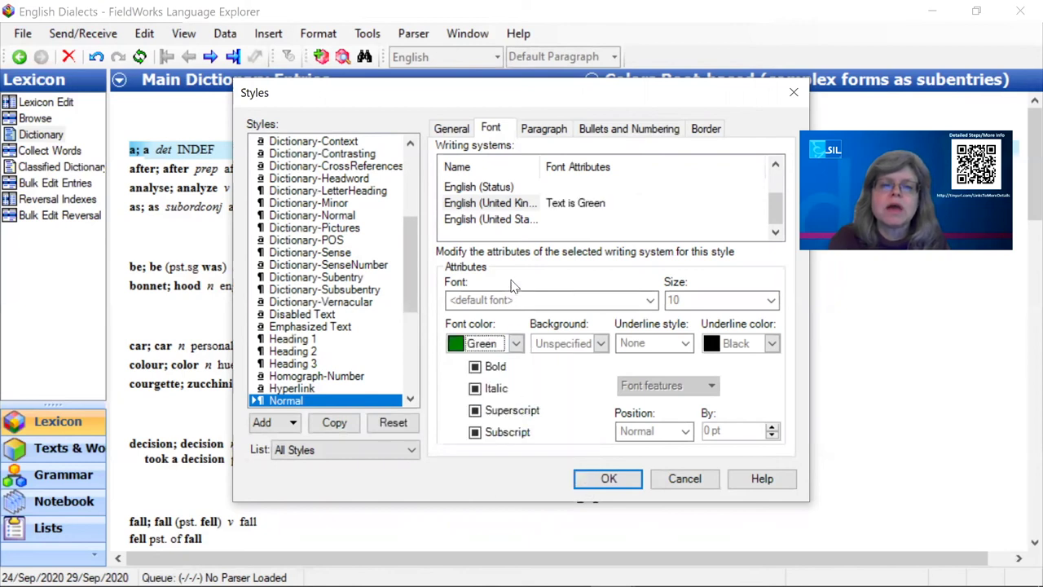
left_click(487, 220)
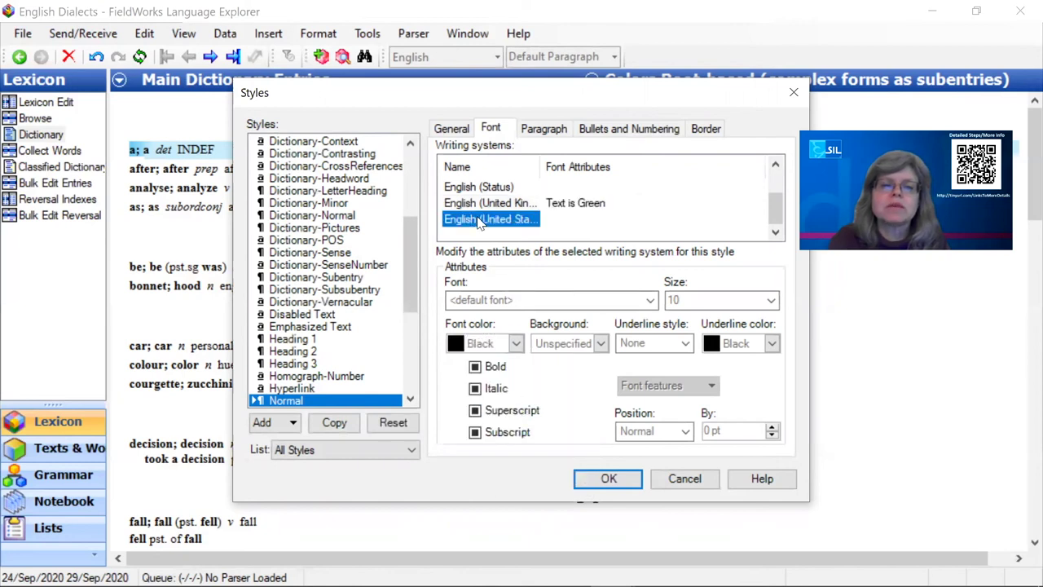
left_click(515, 344)
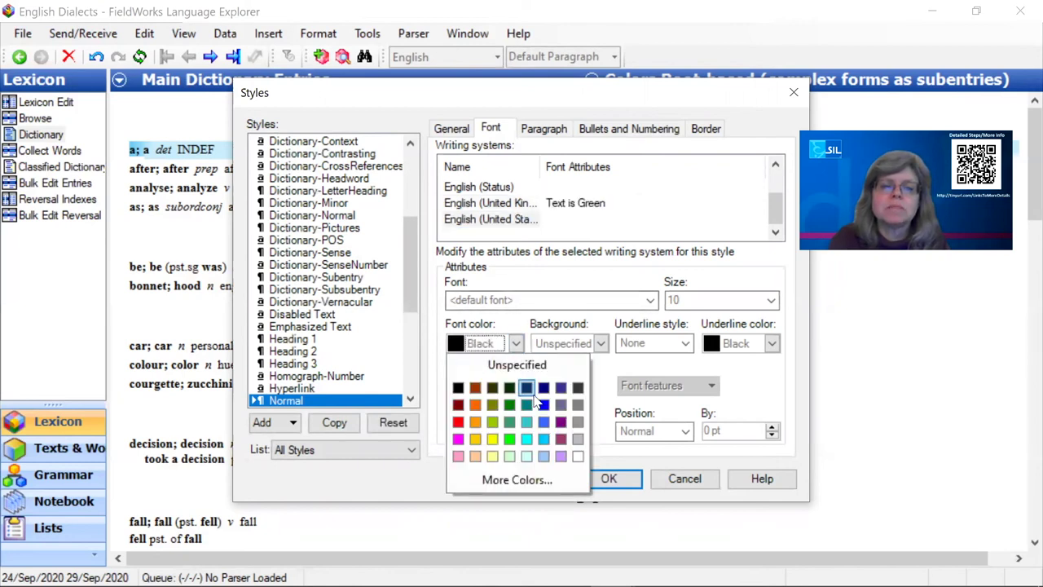
left_click(561, 440)
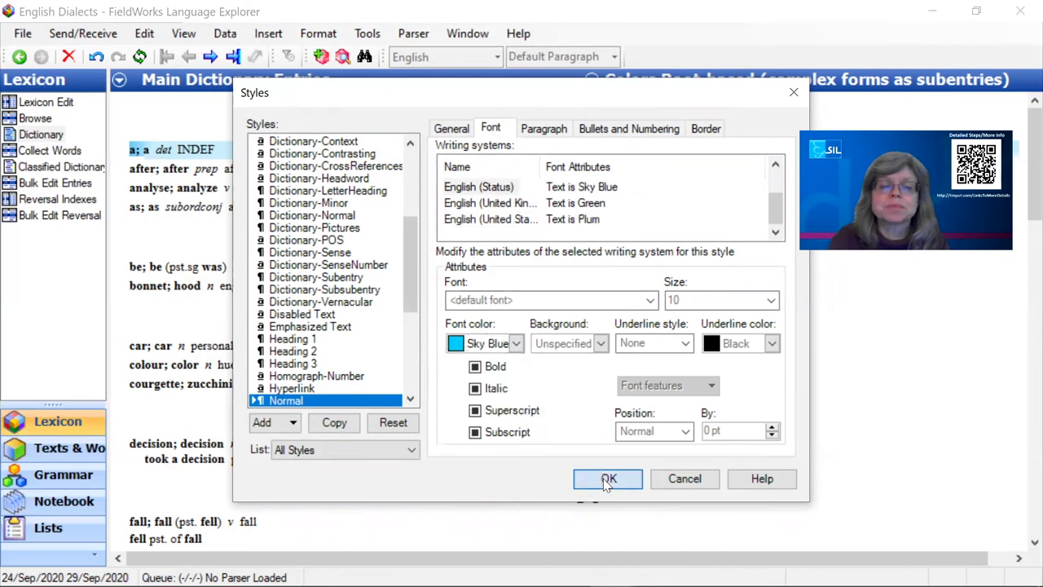
left_click(607, 481)
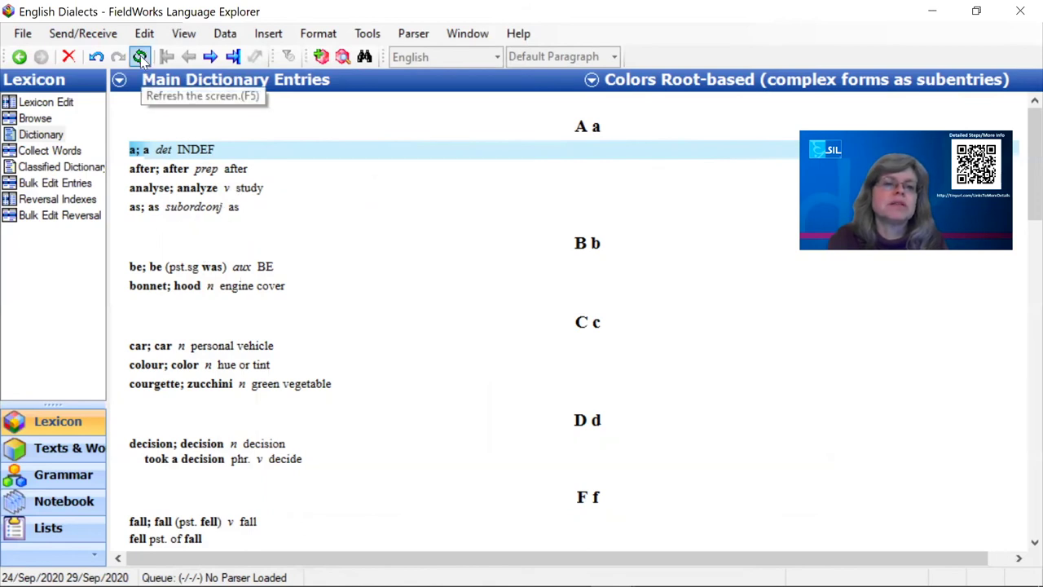
Refresh (F5) the dictionary so 'colour' shows in green and 'color' in plum.
left_click(140, 56)
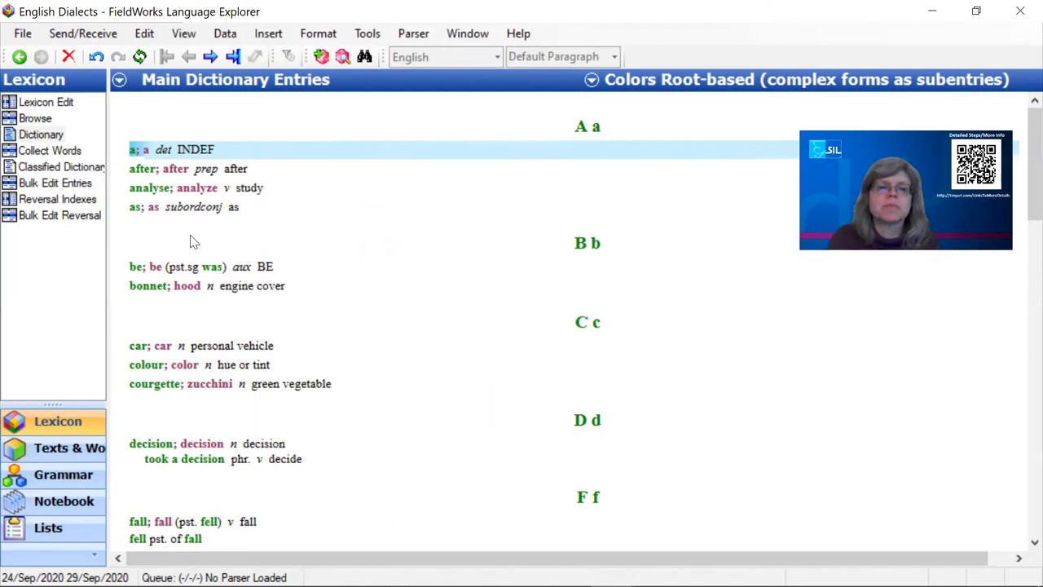
Switch to the Parens Root-based view and open Configure Dictionary View from the analyse entry.
left_click(592, 82)
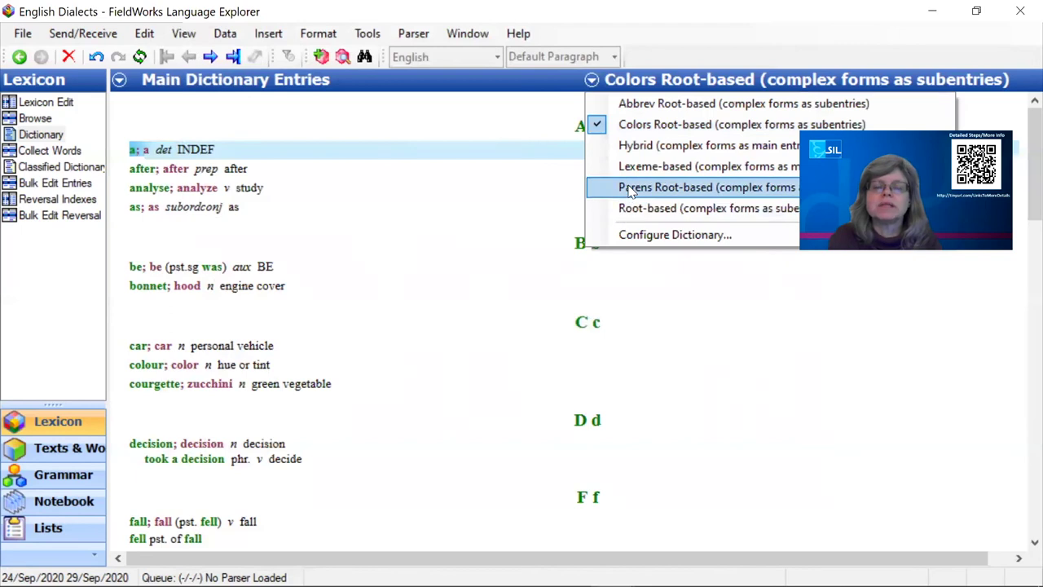
left_click(630, 189)
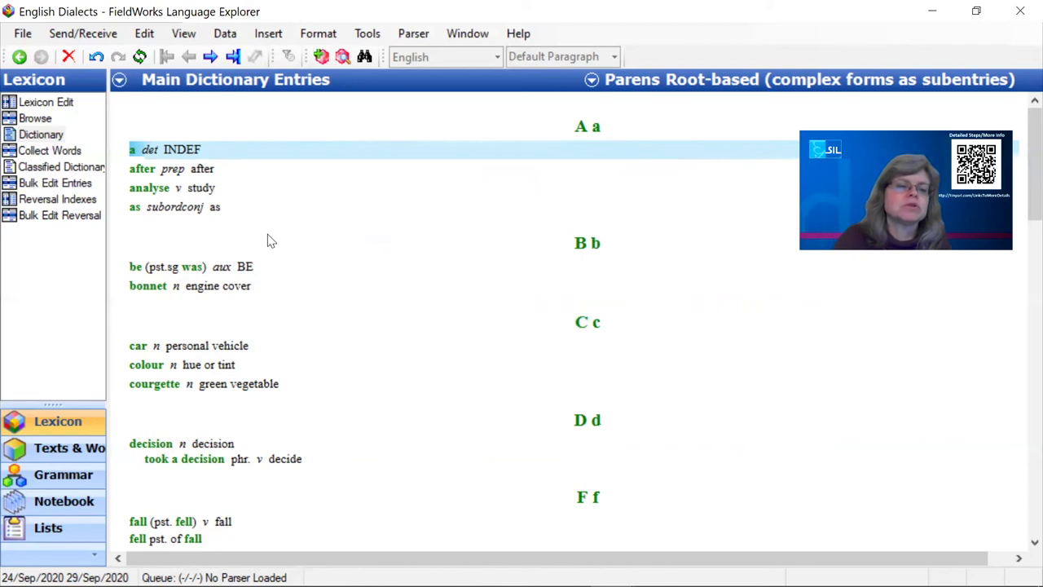
right_click(143, 191)
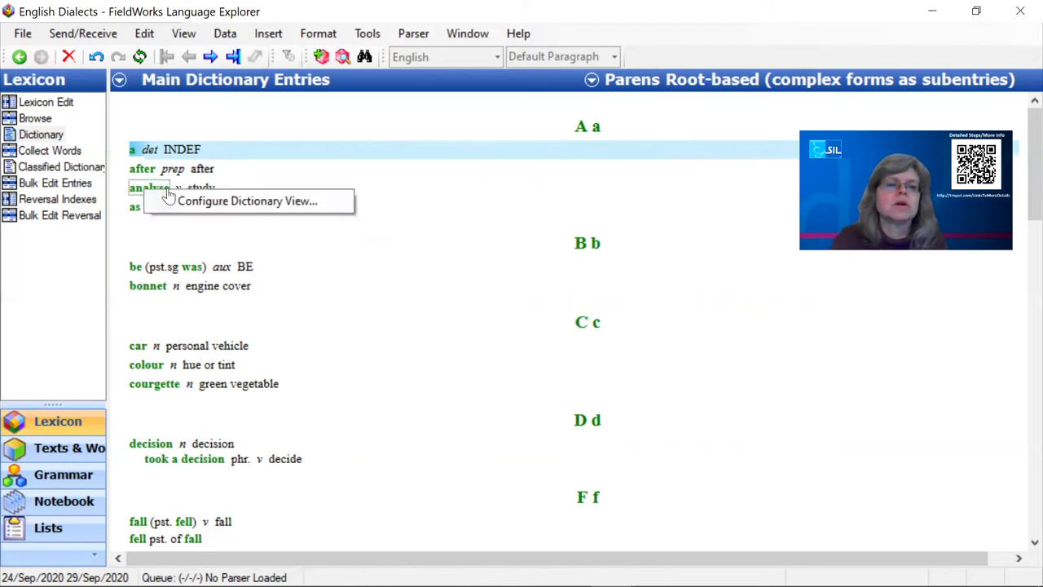
left_click(199, 209)
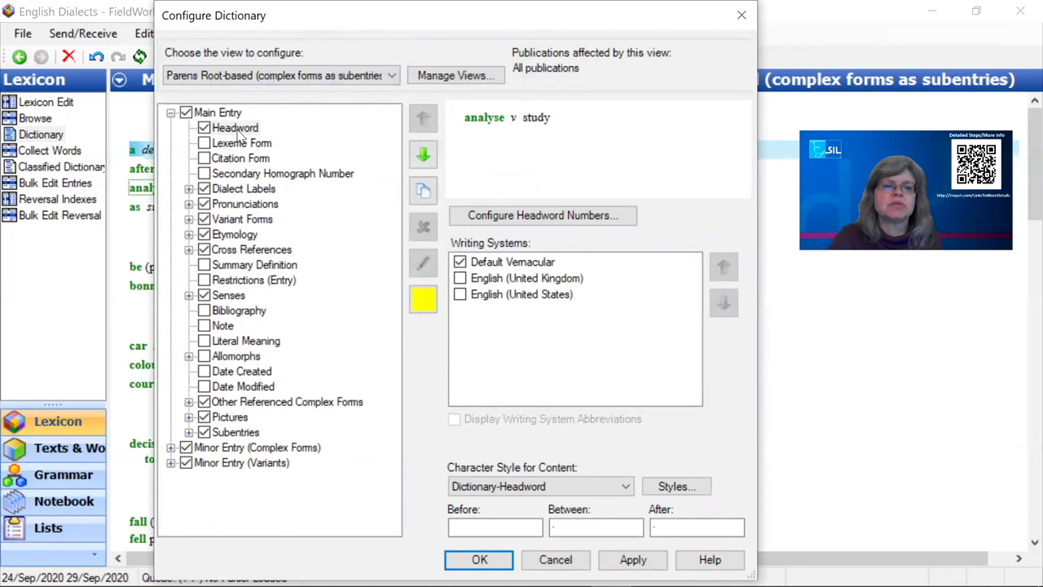
left_click(238, 131)
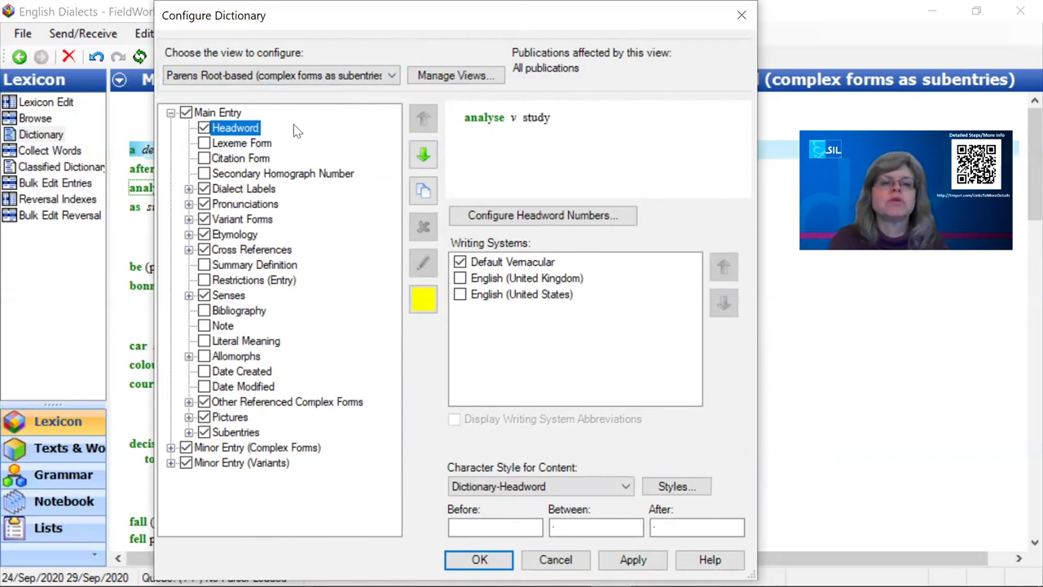
Duplicate the Headword element and rename the copy, Headword (1), to 'Headword (US)'.
left_click(424, 192)
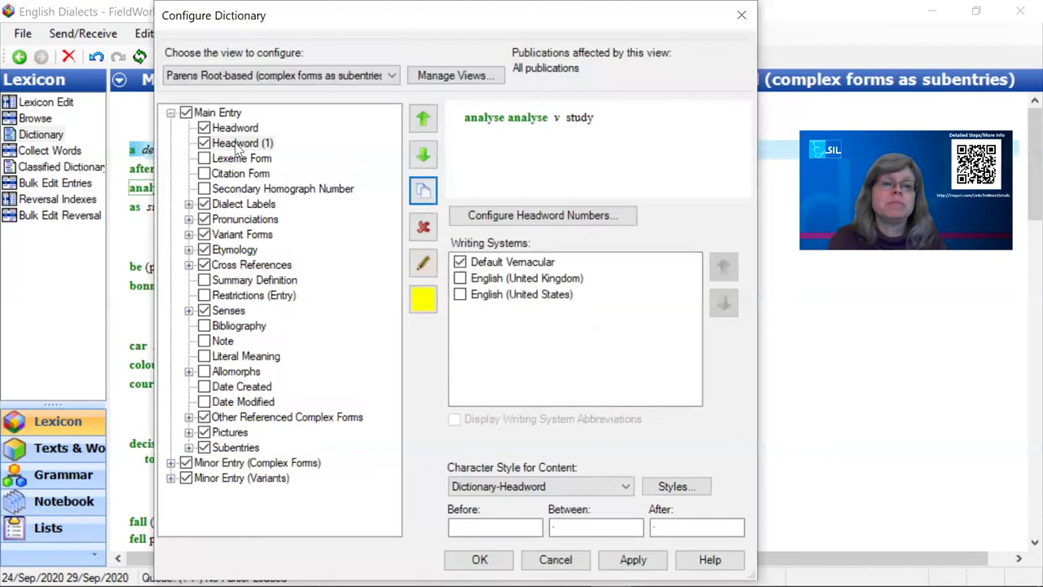
left_click(238, 145)
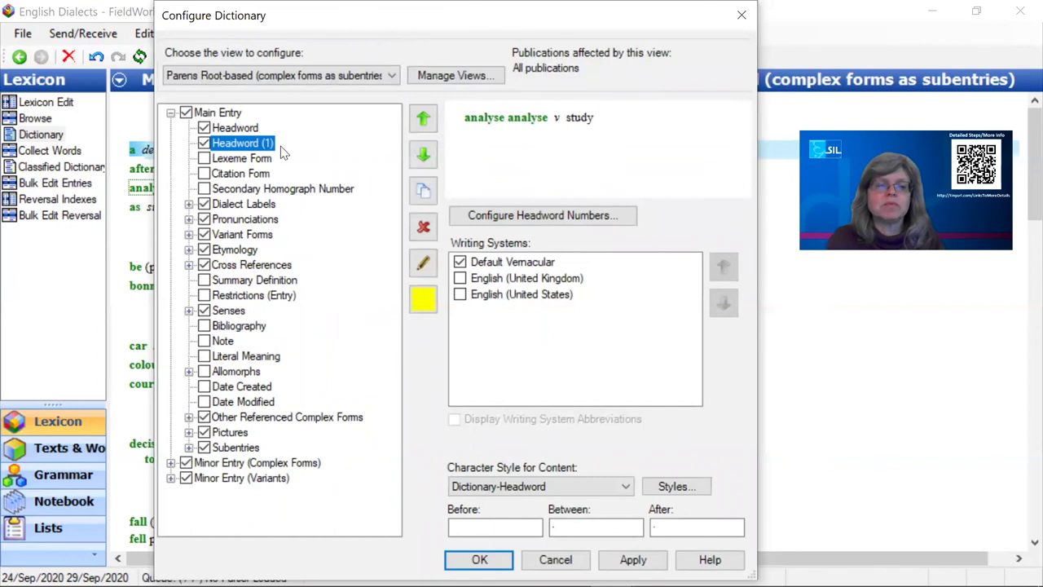
left_click(417, 269)
type("US")
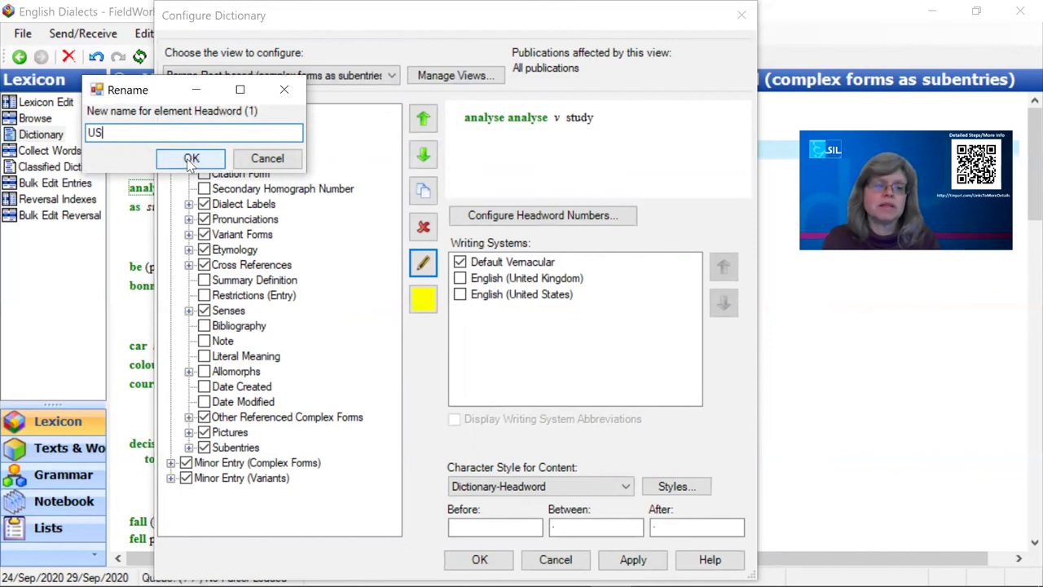
left_click(190, 160)
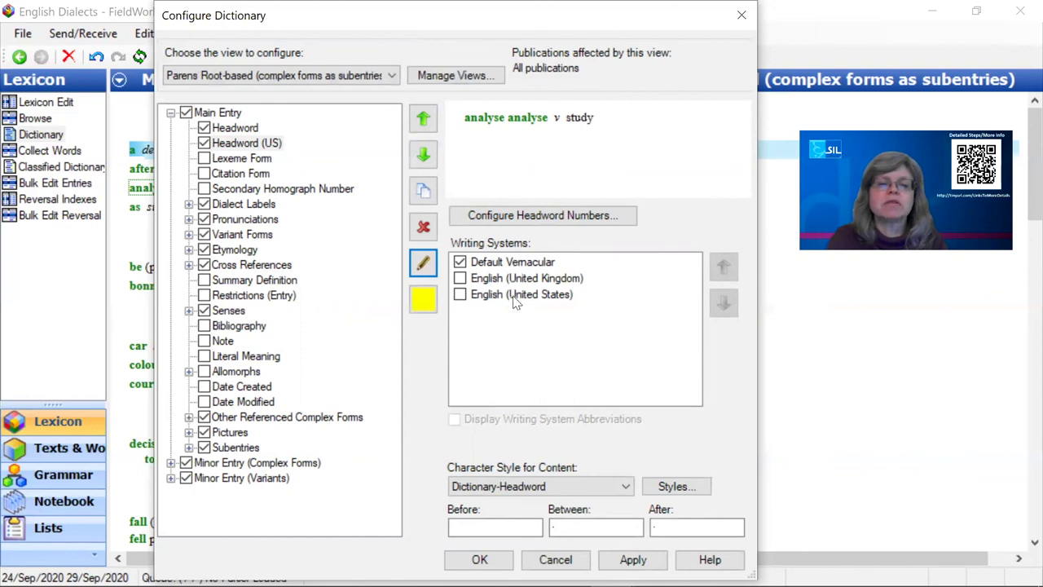
Show Headword (US) in English (United States) and Headword in English (United Kingdom), then apply.
left_click(460, 295)
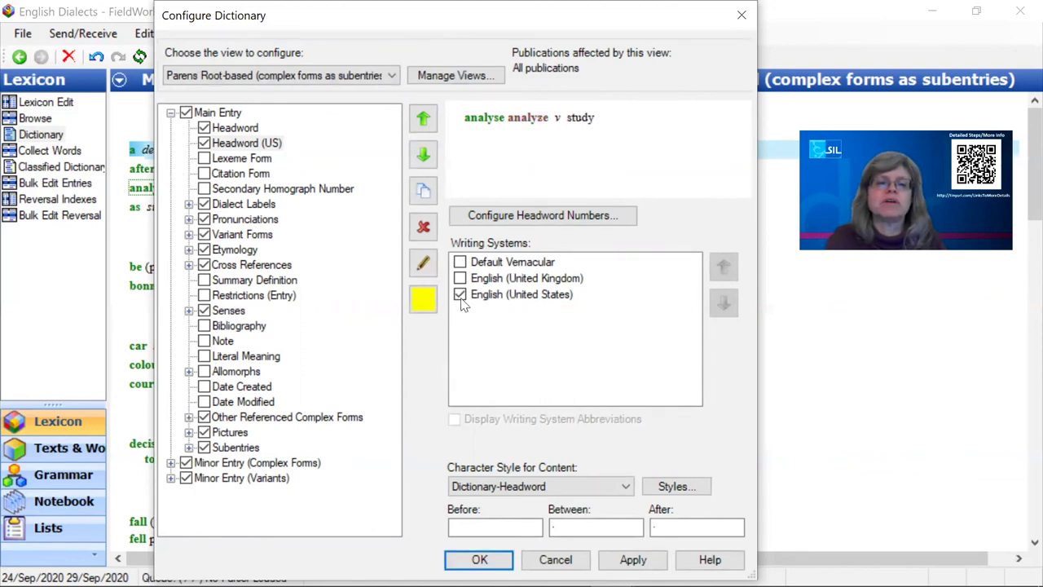
left_click(238, 129)
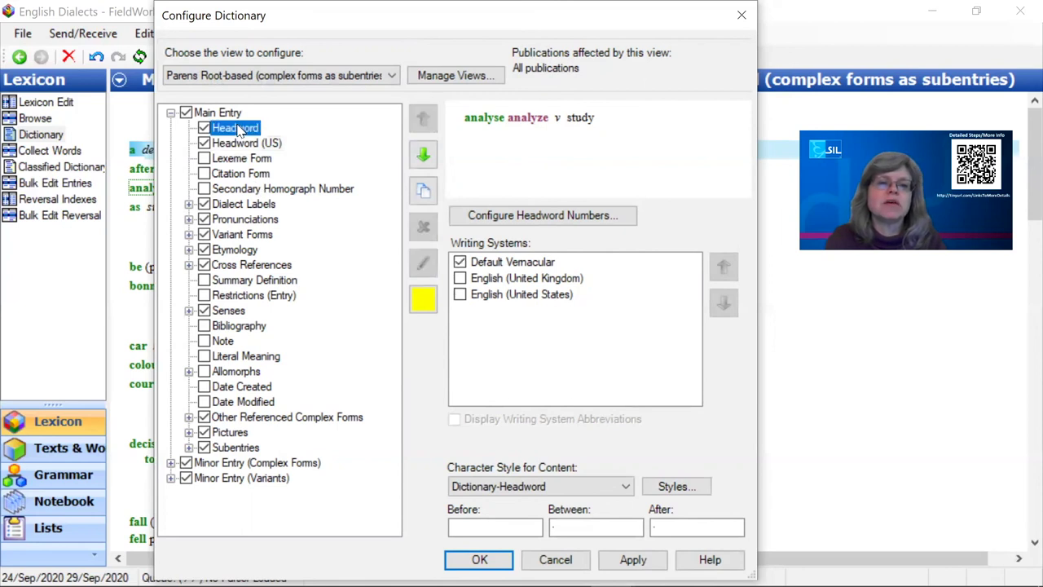
left_click(460, 279)
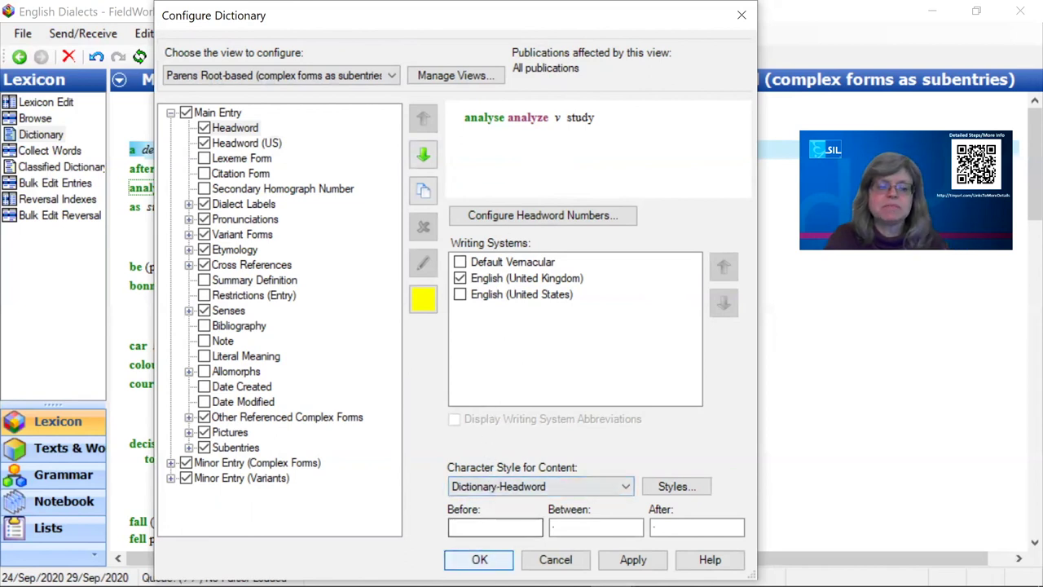
left_click(479, 559)
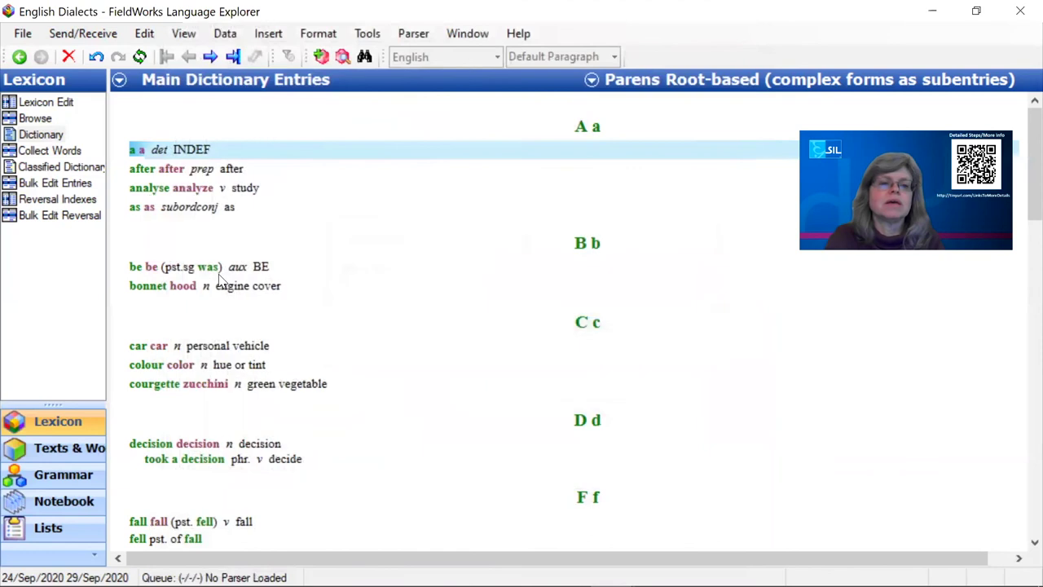
right_click(146, 189)
Give Headword (US) '(' before and ')' after, previewing 'analyse (analyze)'.
left_click(210, 197)
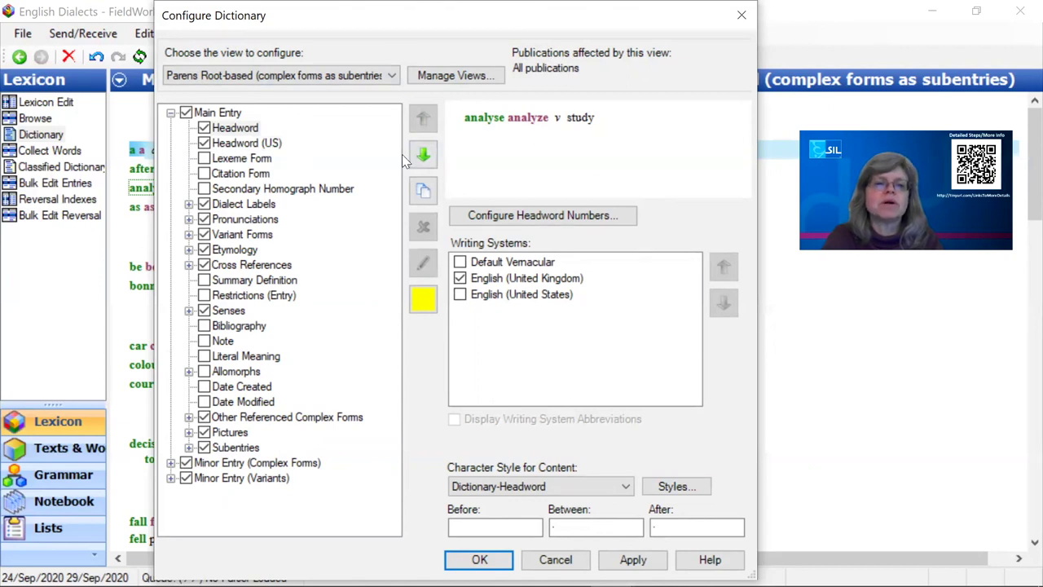
left_click(247, 144)
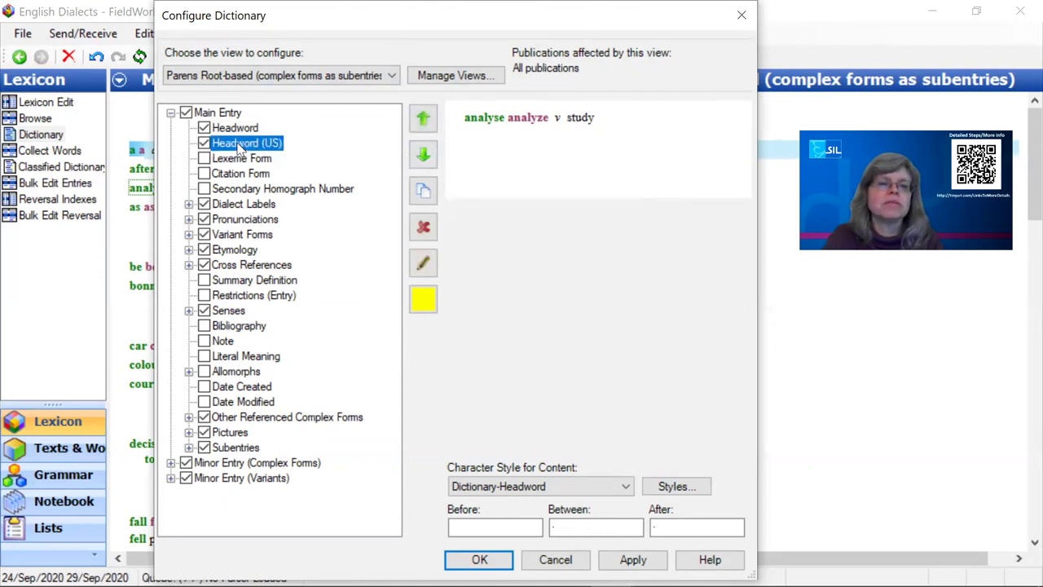
left_click(477, 530)
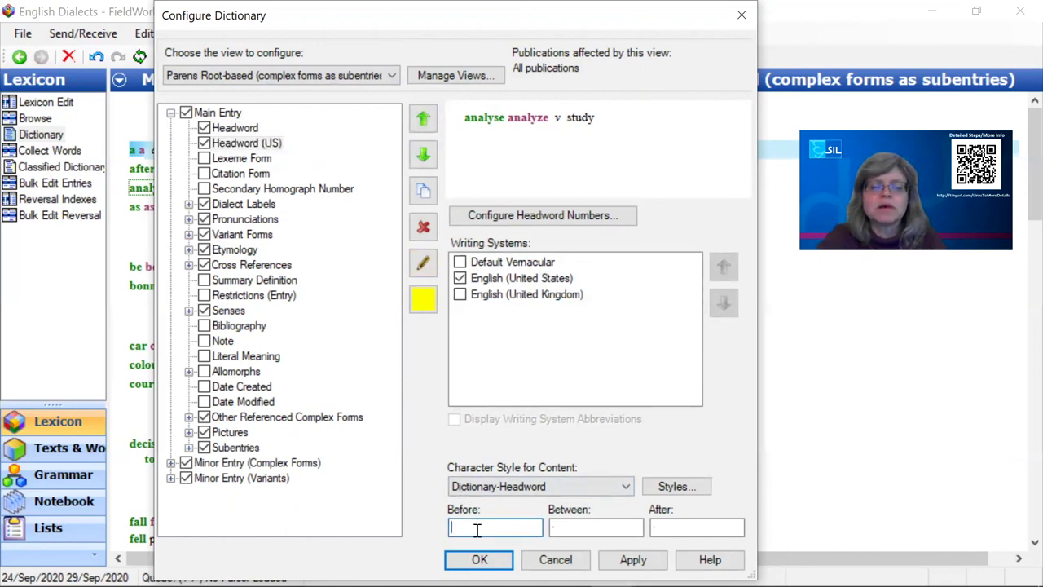
type("(")
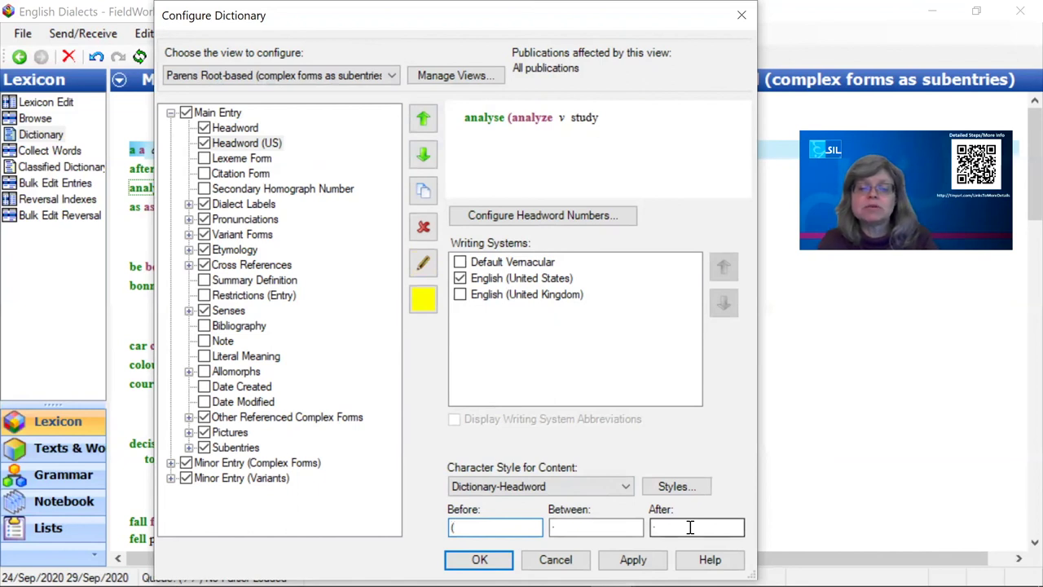
left_click(691, 528)
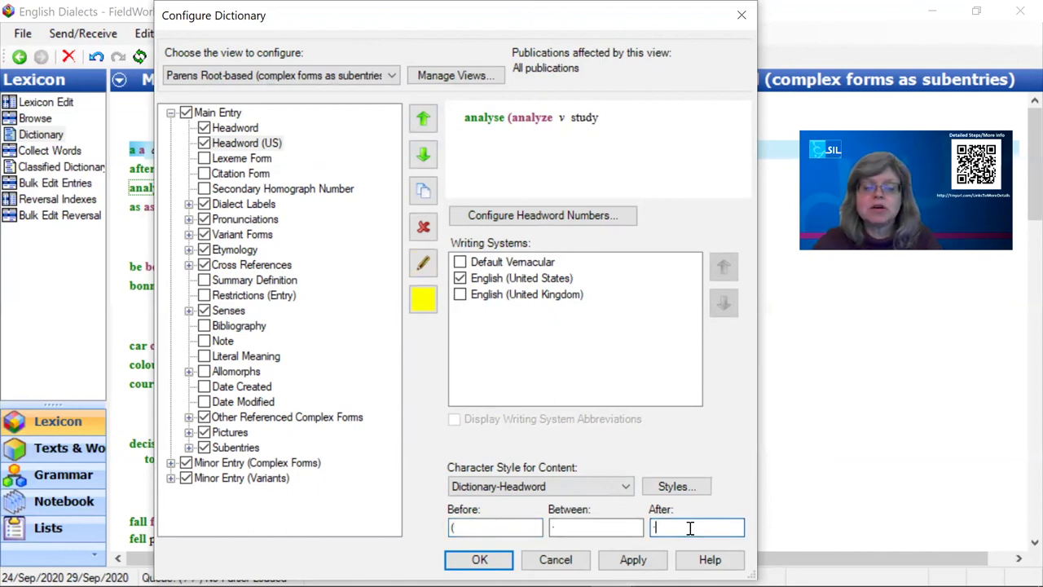
type(")")
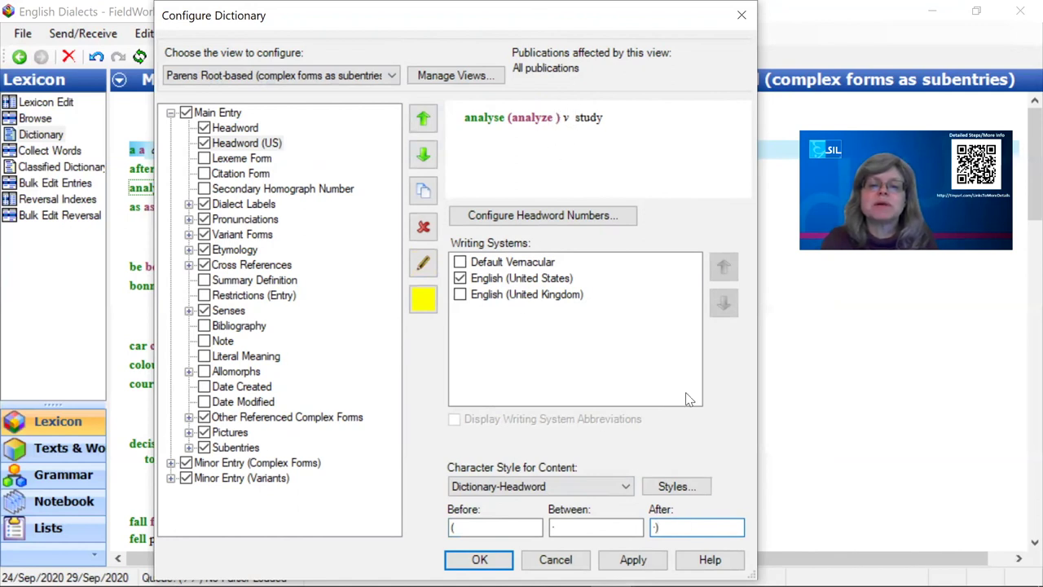
key("Delete")
key("Delete")
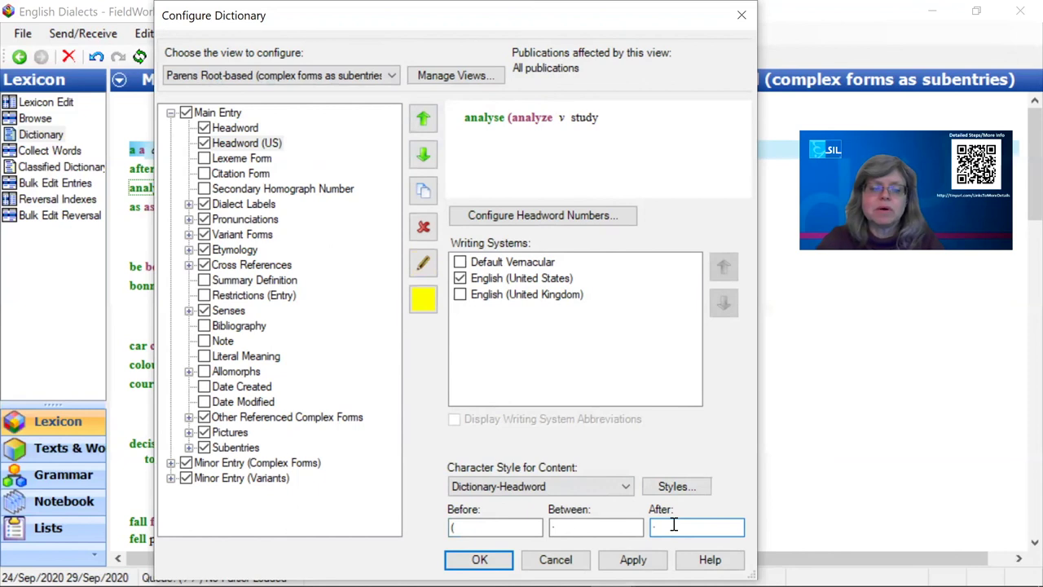
type(")")
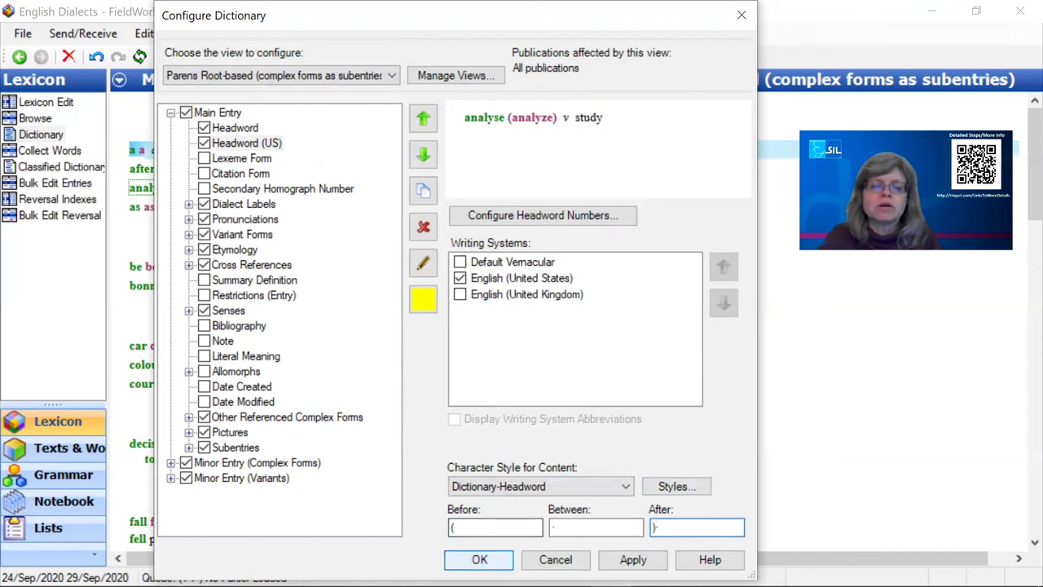
Confirm the Configure Dictionary changes so entries display as 'colour (color)'.
left_click(479, 559)
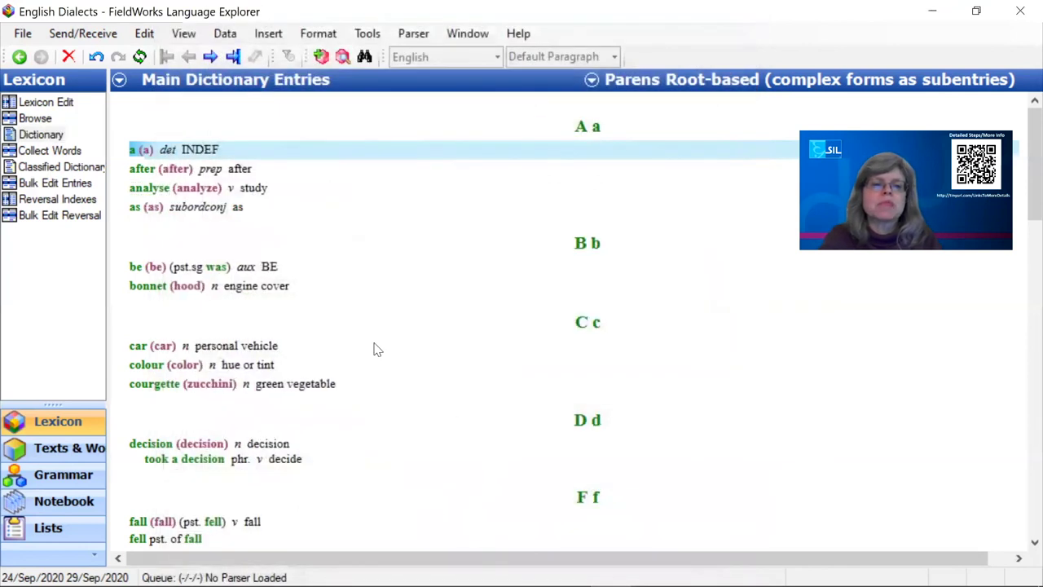